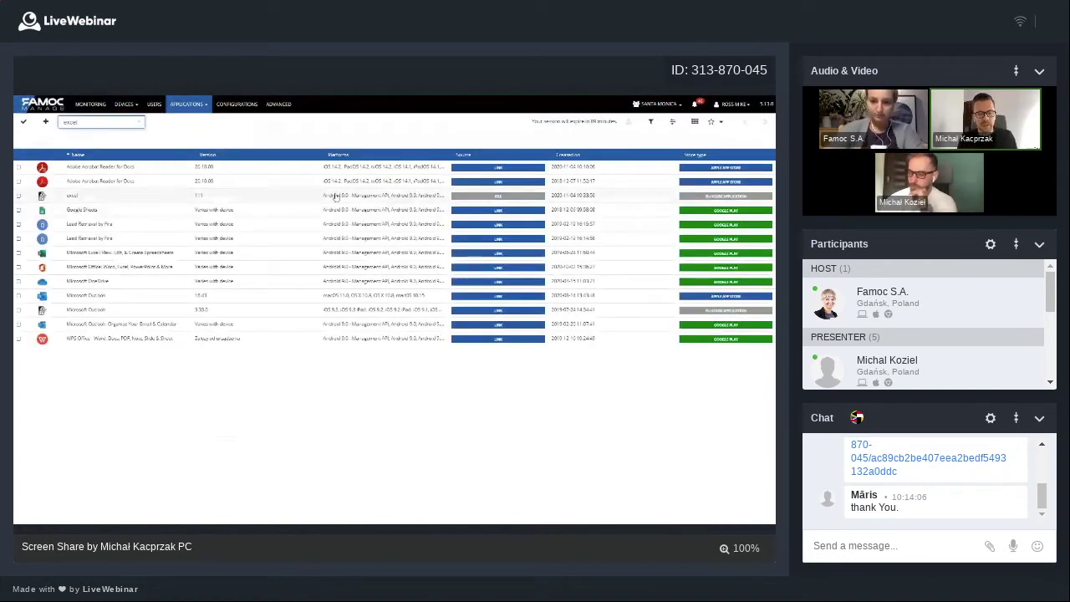
Open the excel app's Android Managed Configuration, review its parameters and close it without saving
left_click(497, 197)
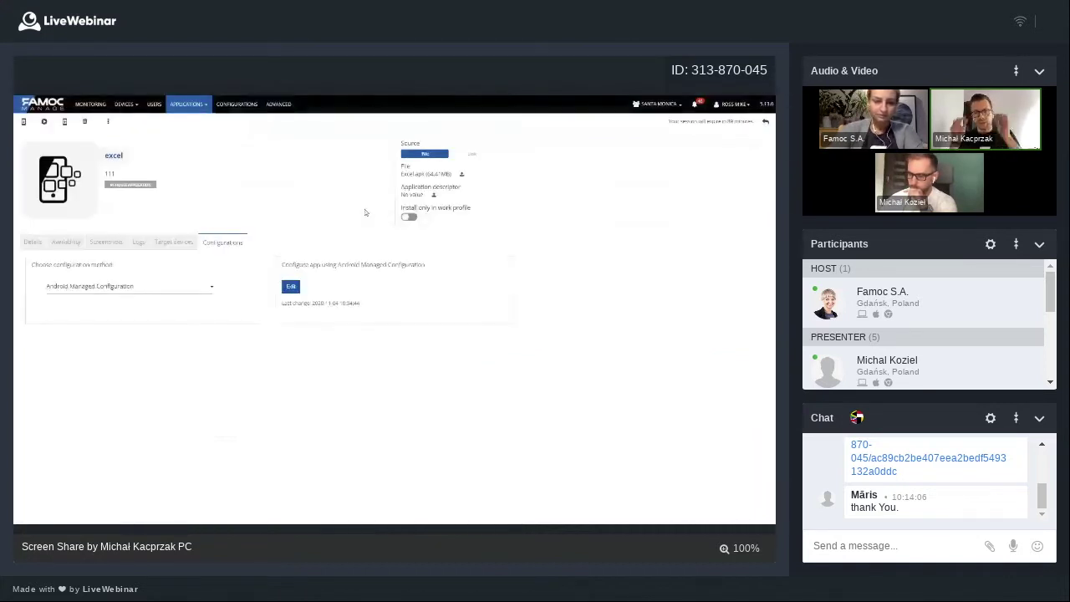
left_click(290, 288)
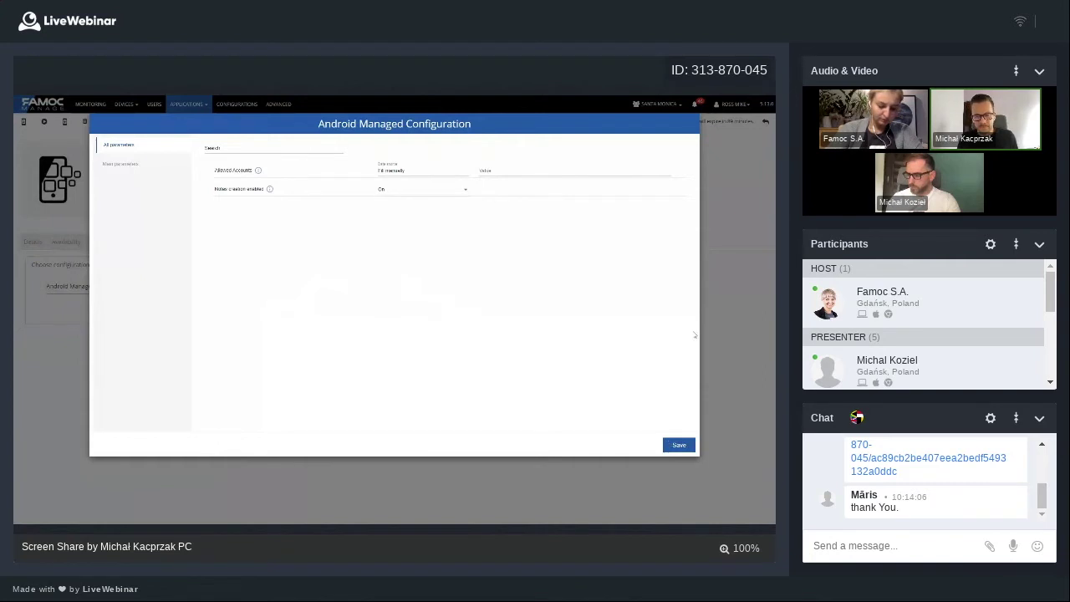
left_click(722, 327)
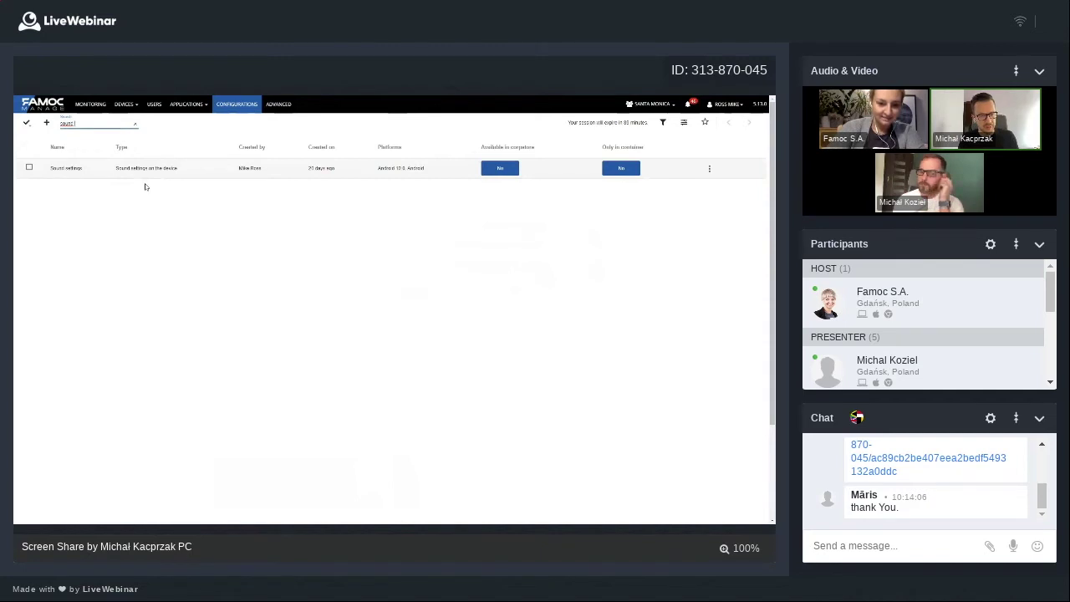
Edit the Sound settings configuration, setting the volume of each type of sound to Yes, and reopen that option's choices
left_click(709, 168)
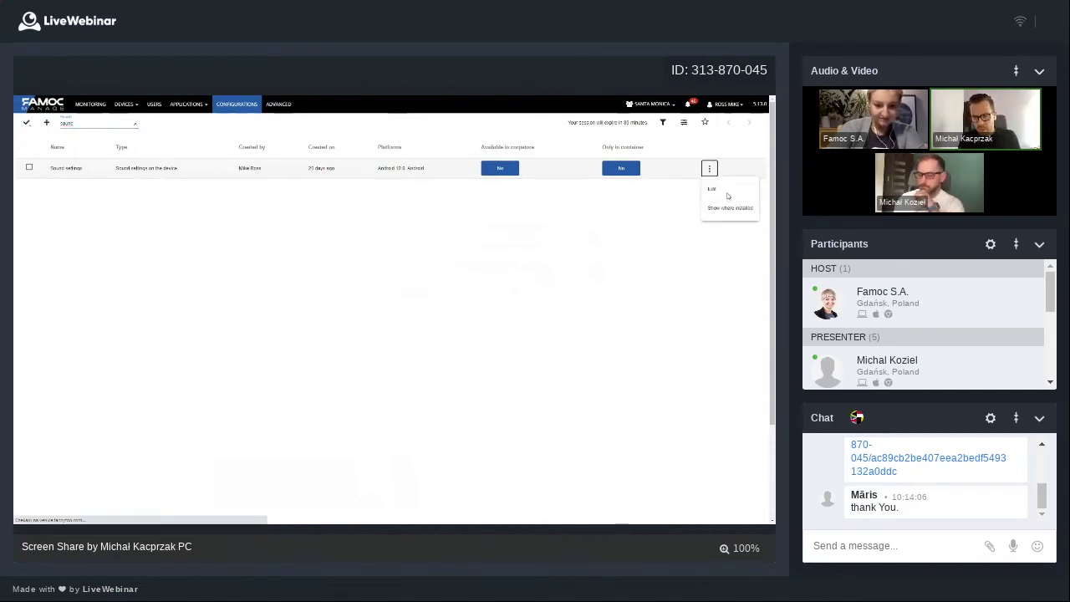
left_click(727, 194)
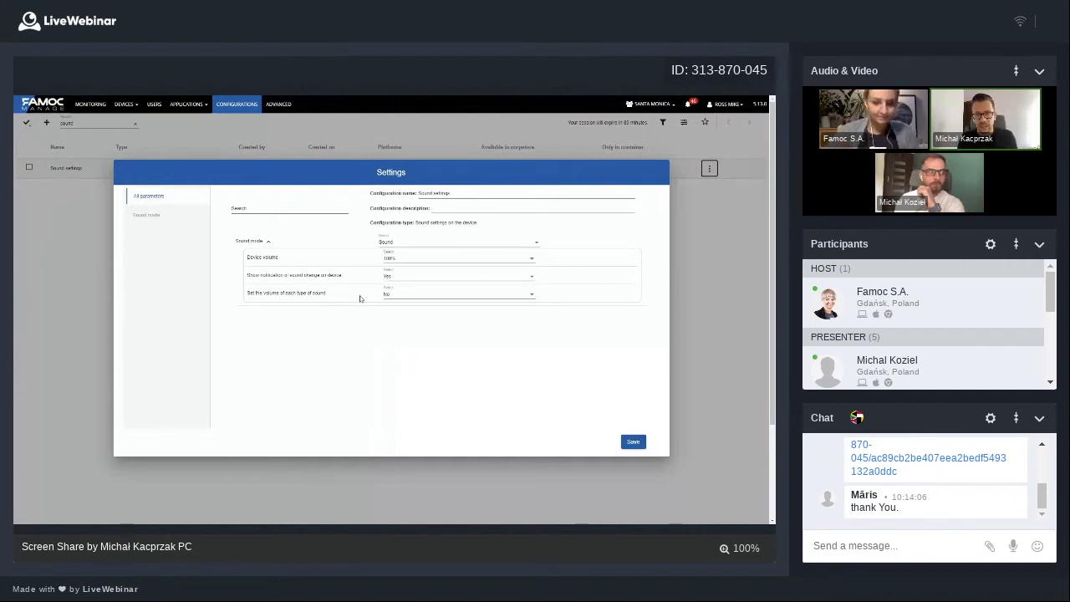
left_click(387, 298)
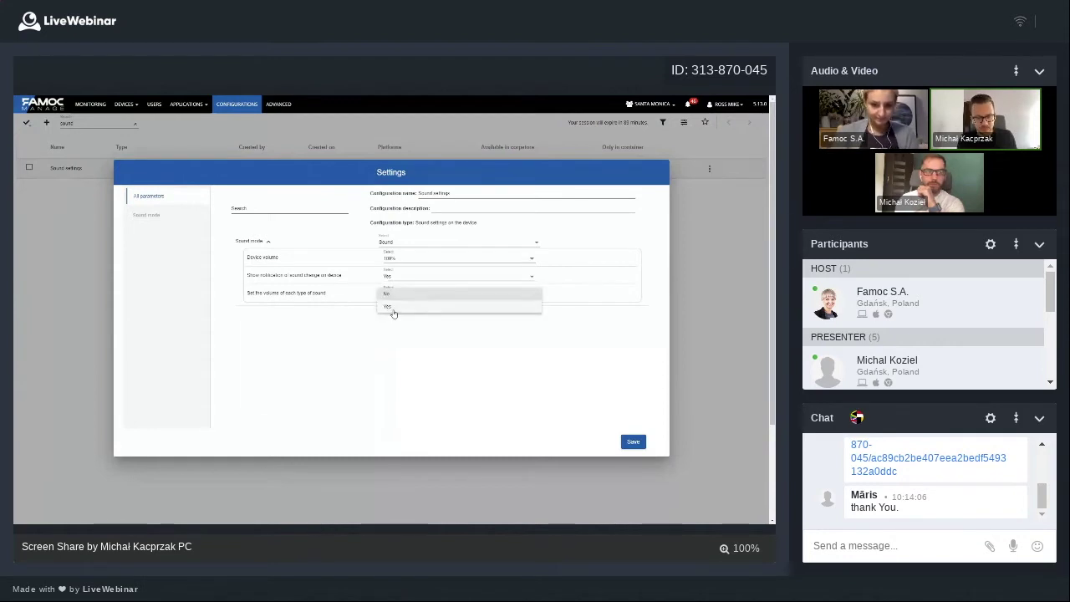
left_click(389, 307)
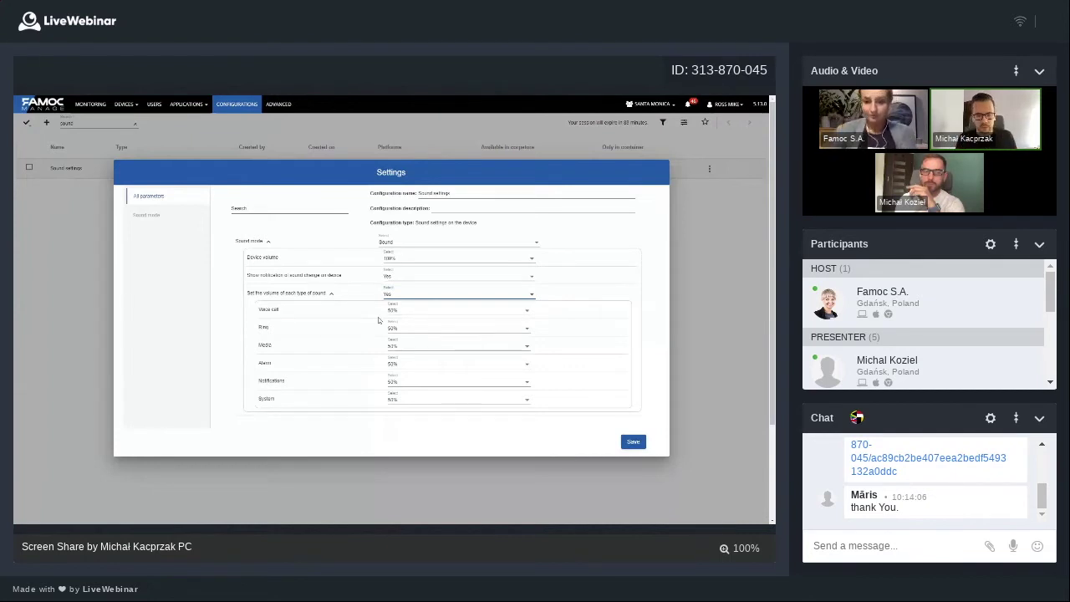
left_click(386, 295)
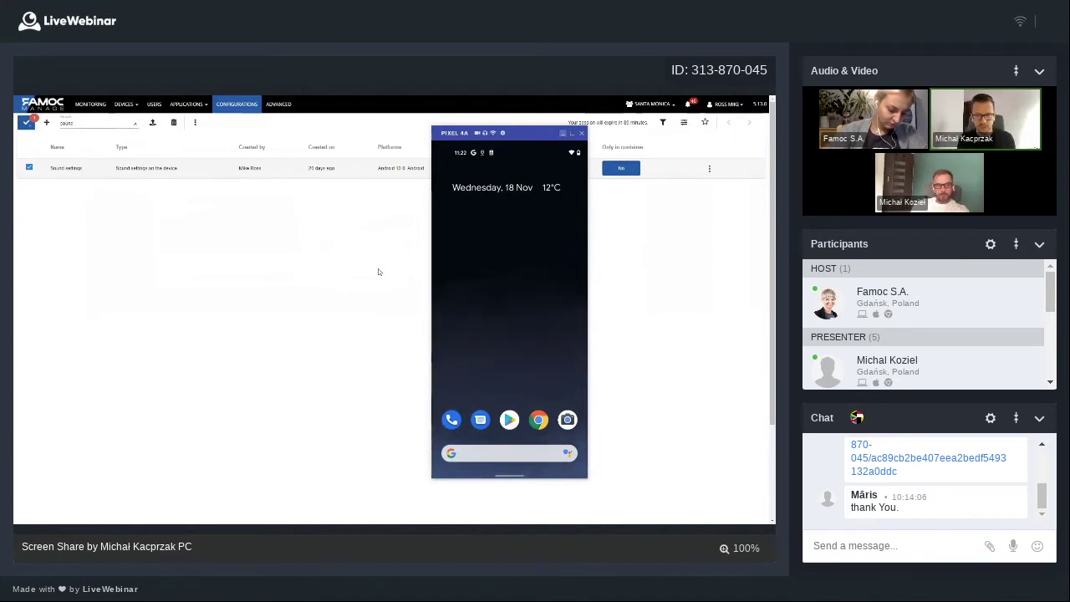
Hide the phone mirror window, switch to the presentation and advance to the COSU policy changes slide
left_click(563, 133)
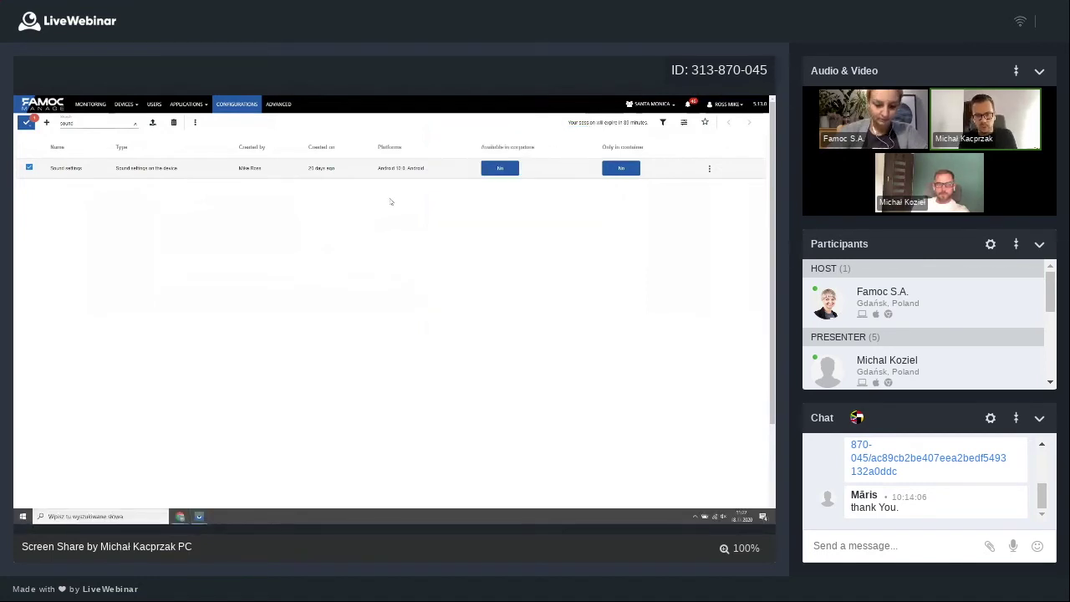
key("alt+Tab")
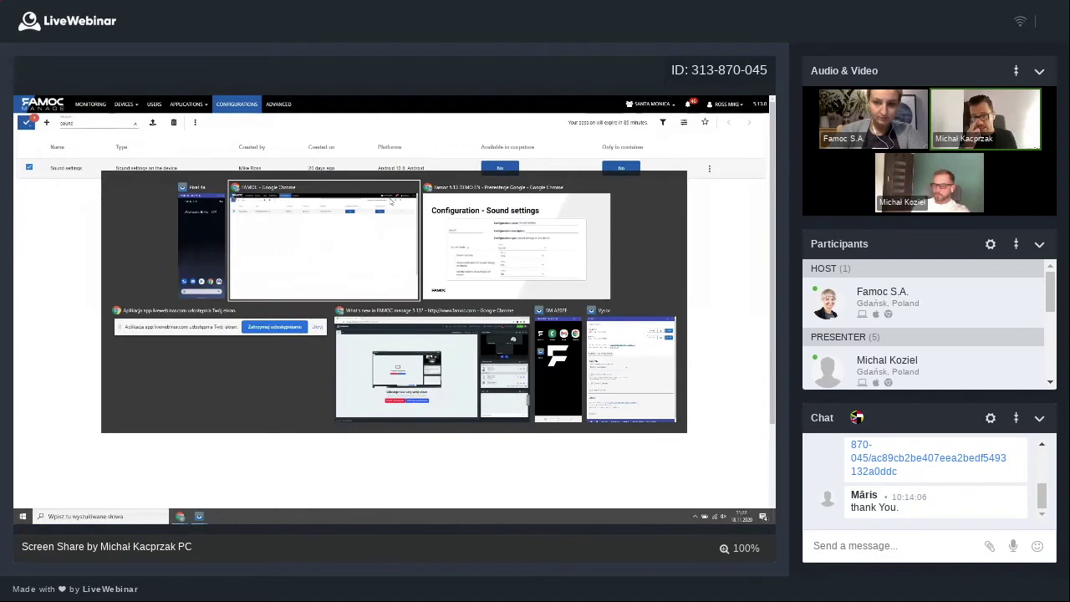
key("alt+Tab")
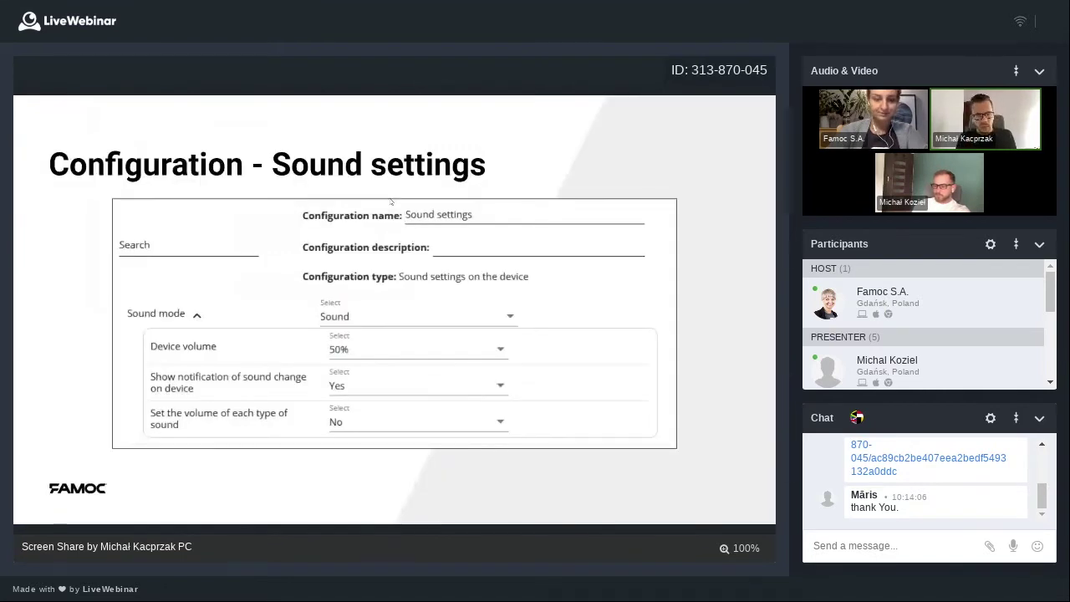
key("Right")
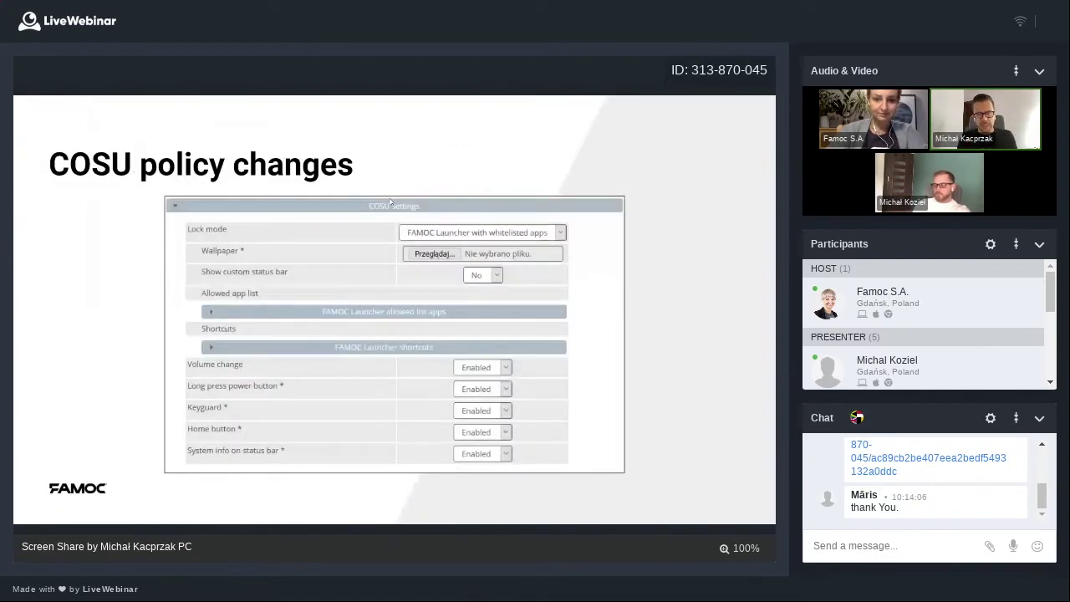
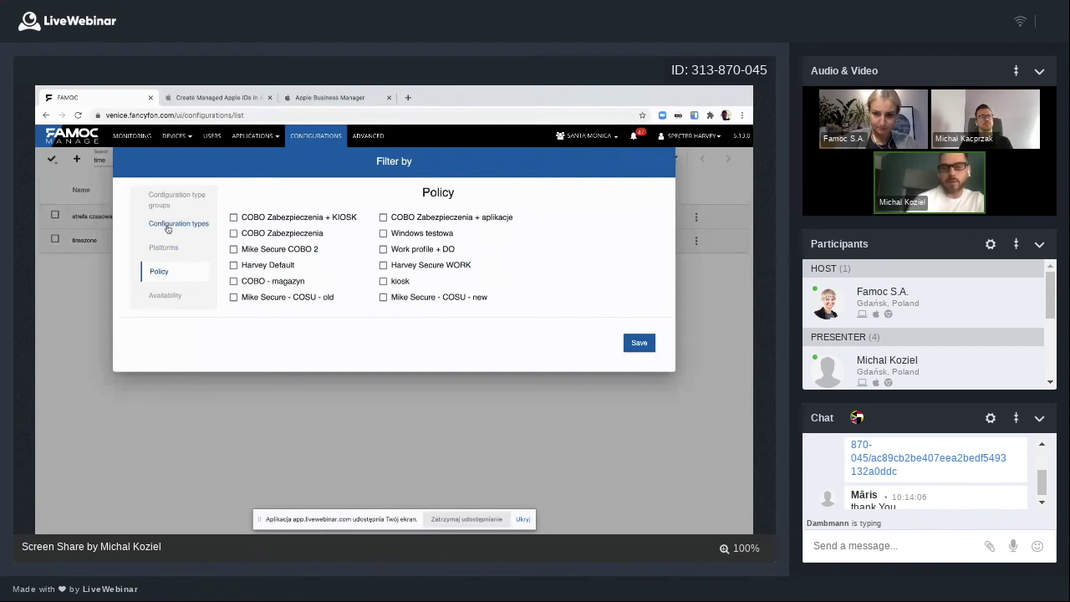
Review the configuration types available for filtering the configurations list and close the filter
left_click(170, 225)
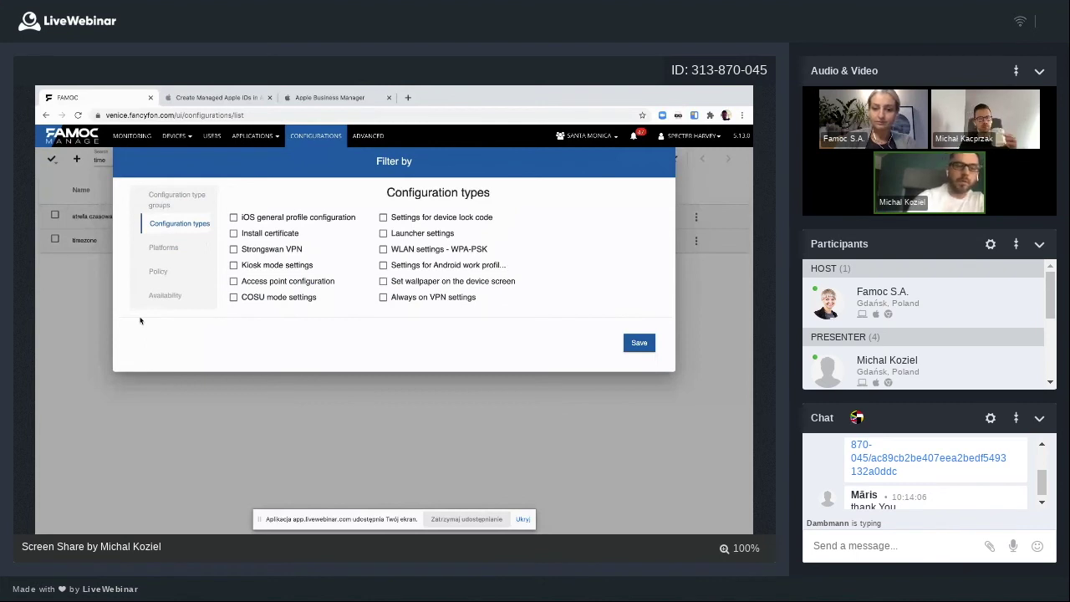
left_click(83, 312)
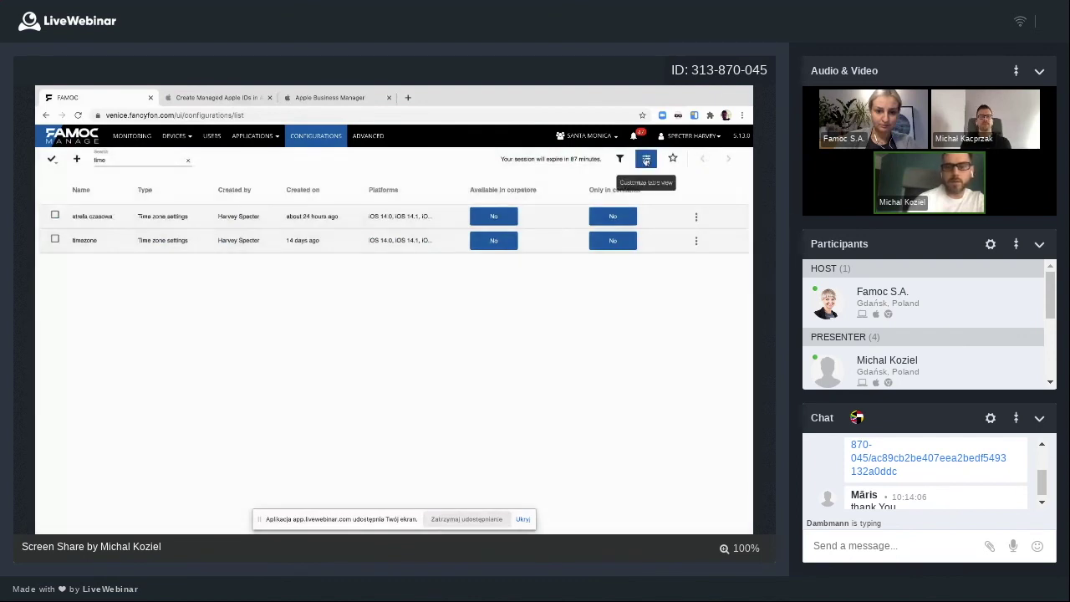
Remove the Platforms column from the configurations table view and save the layout
left_click(646, 160)
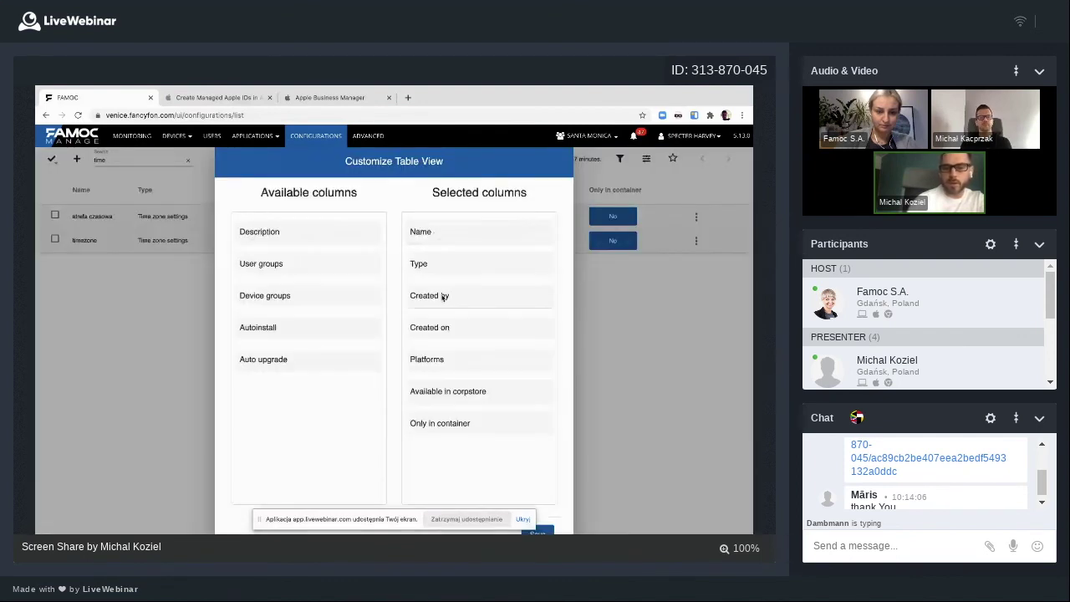
left_click_drag(427, 360, 261, 360)
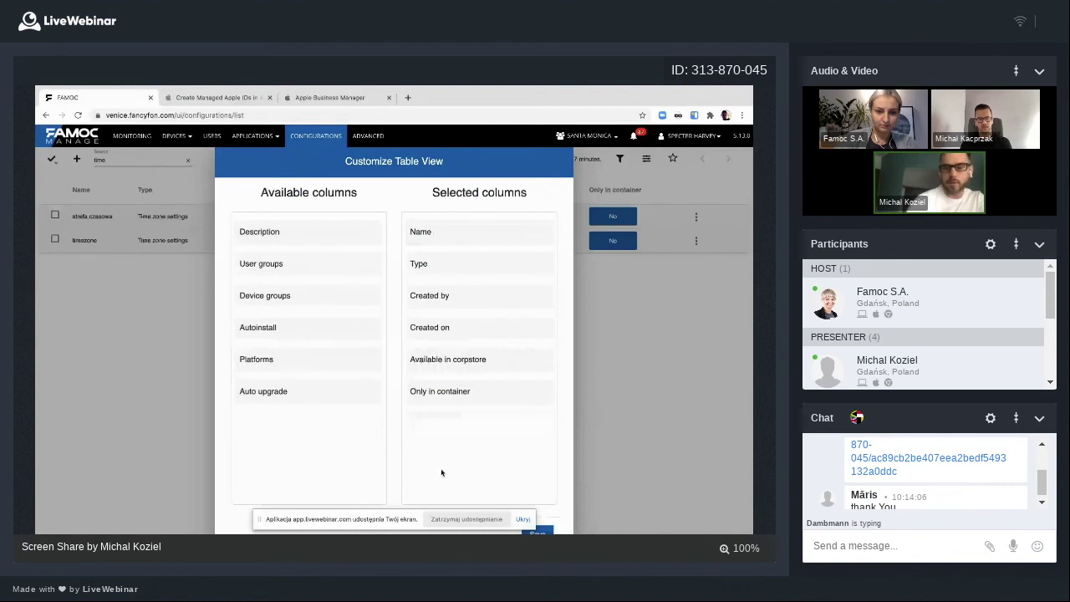
left_click(540, 531)
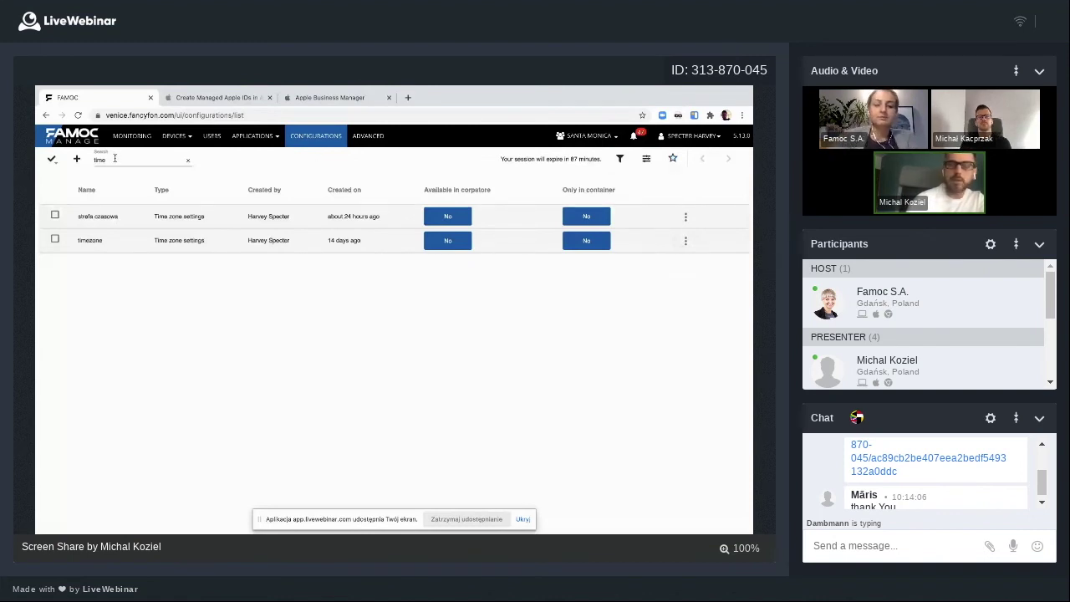
Open the prompt for naming and saving the current search, and cancel it
left_click(676, 159)
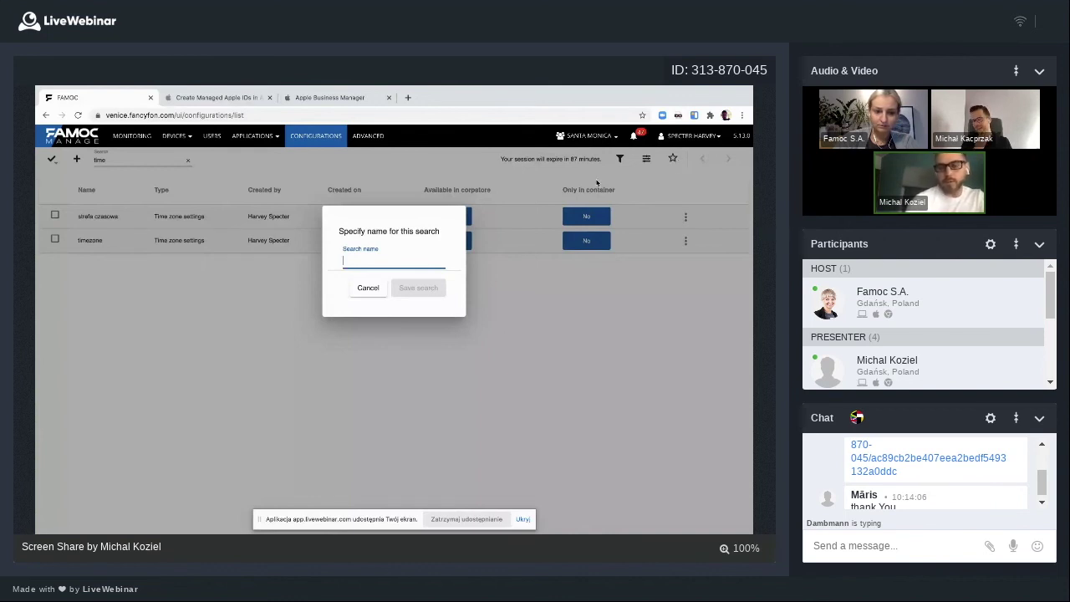
left_click(361, 289)
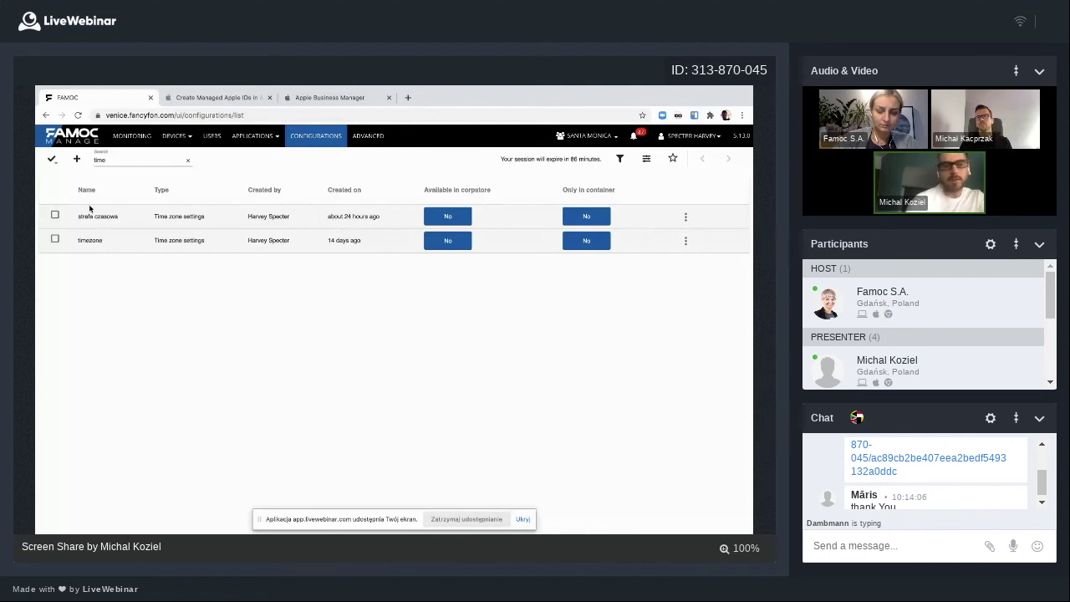
Start a new configuration, search its configuration types for "wall" and expand the Device customization group
left_click(78, 166)
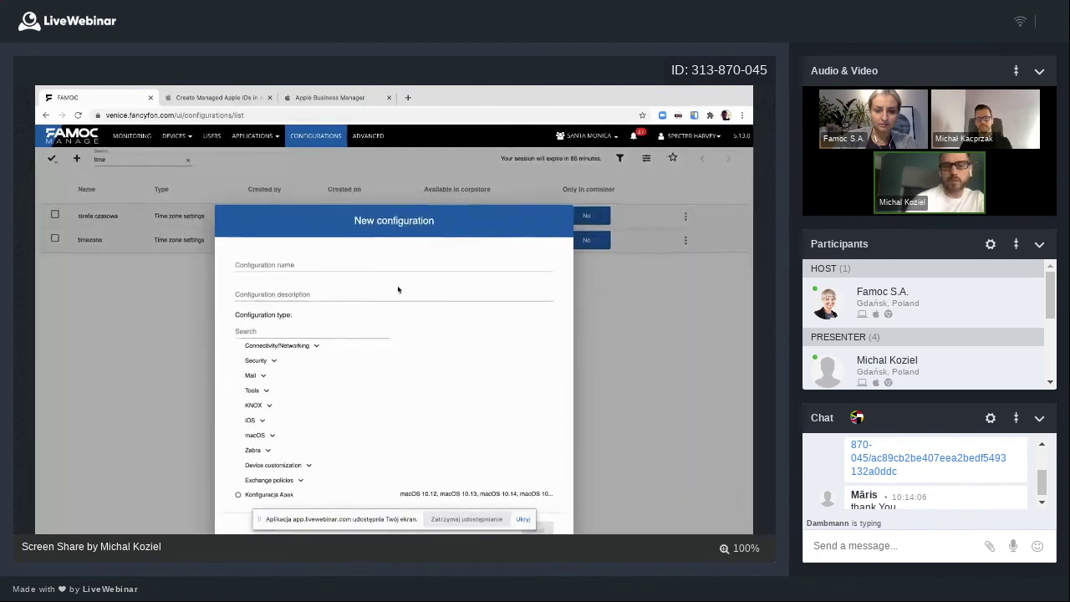
scroll(398, 289, "down", 1)
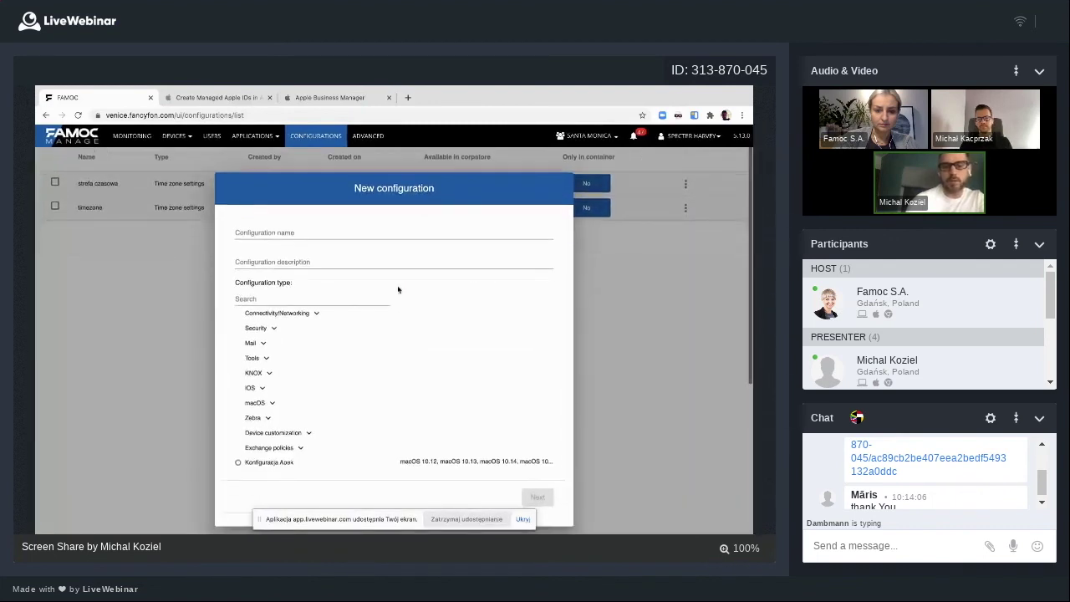
left_click(309, 300)
type("wall")
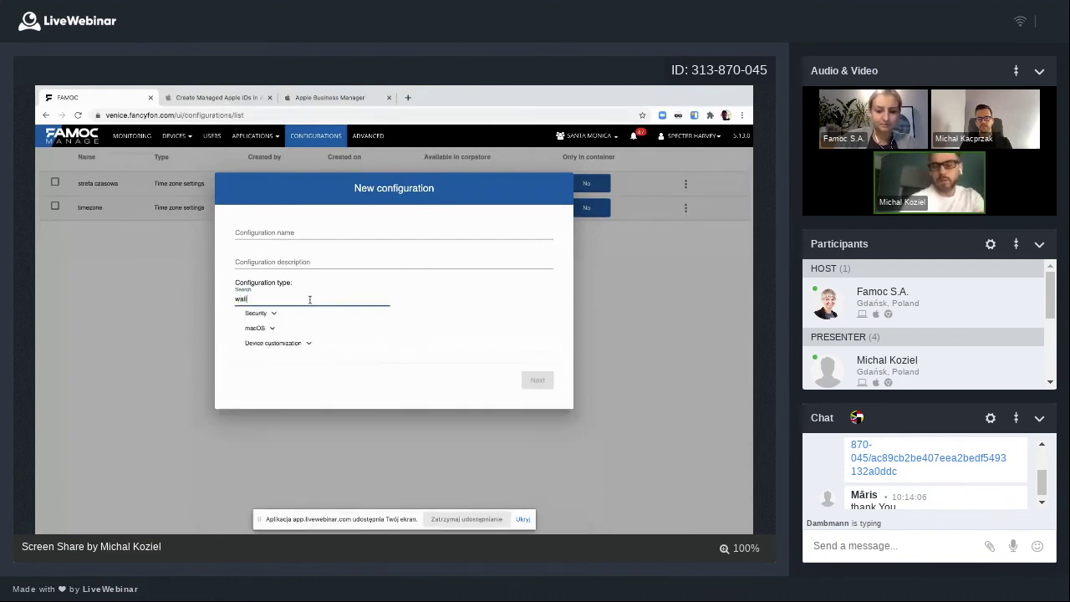
left_click(306, 344)
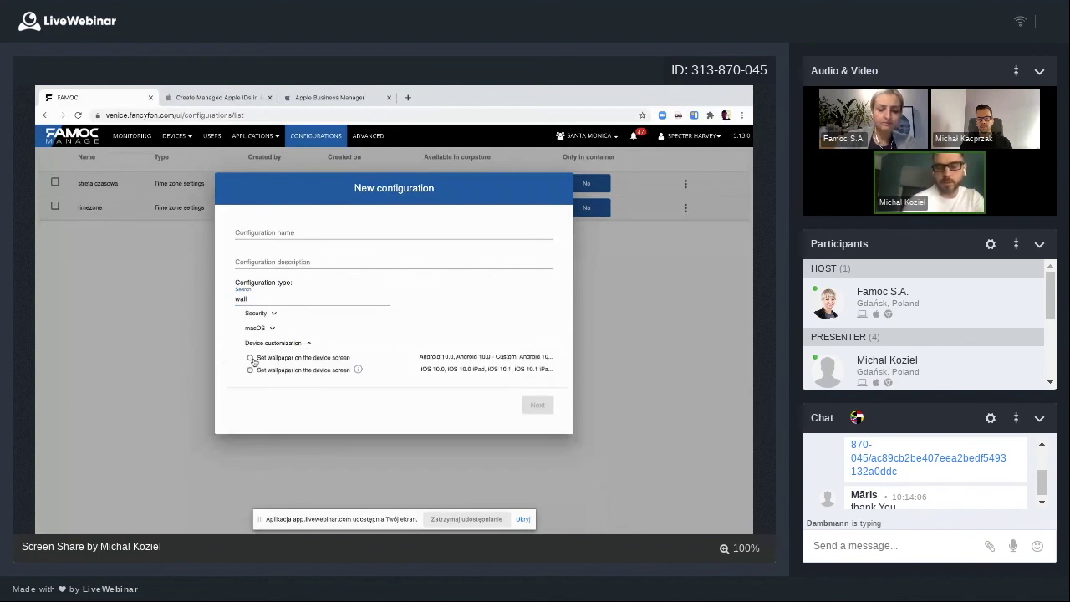
Search the configuration types for "lock" instead and choose the Android Settings for device lock code under Security, Device security
left_click(251, 300)
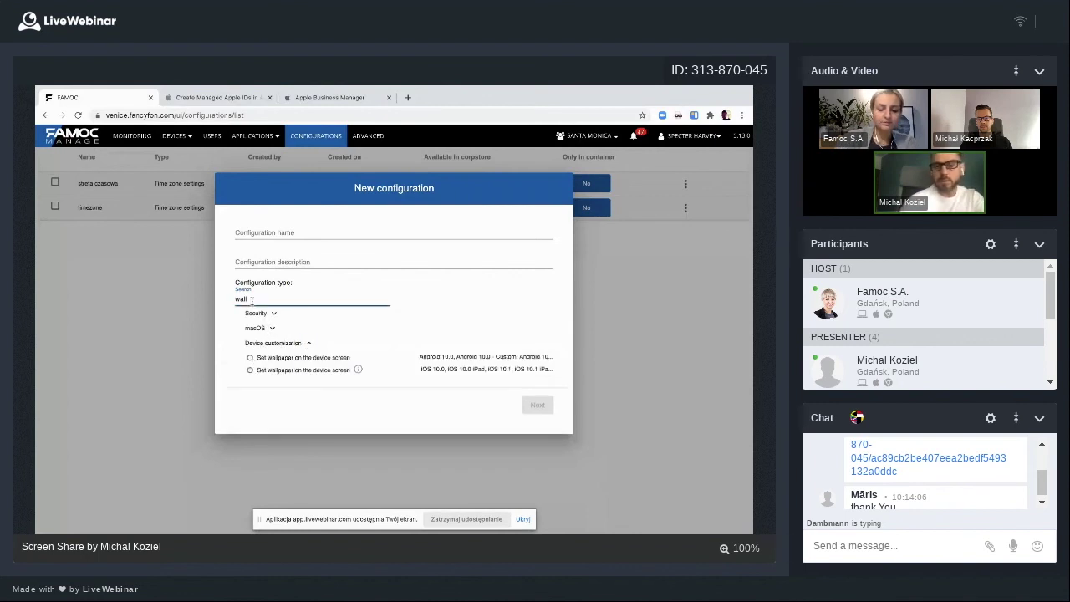
key("BackSpace")
key("BackSpace")
key("BackSpace")
key("BackSpace")
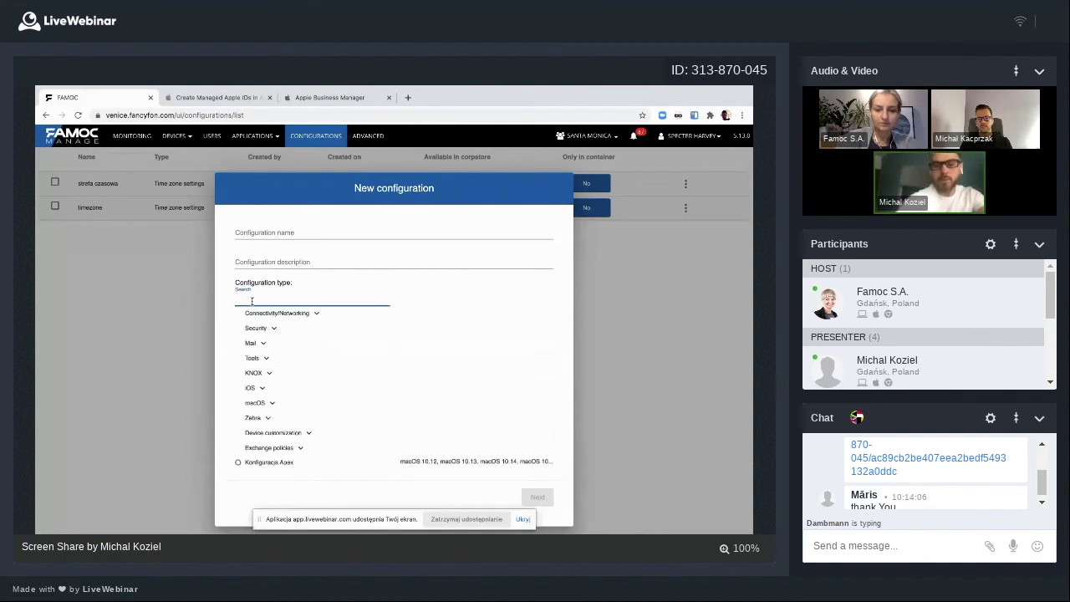
type("lock")
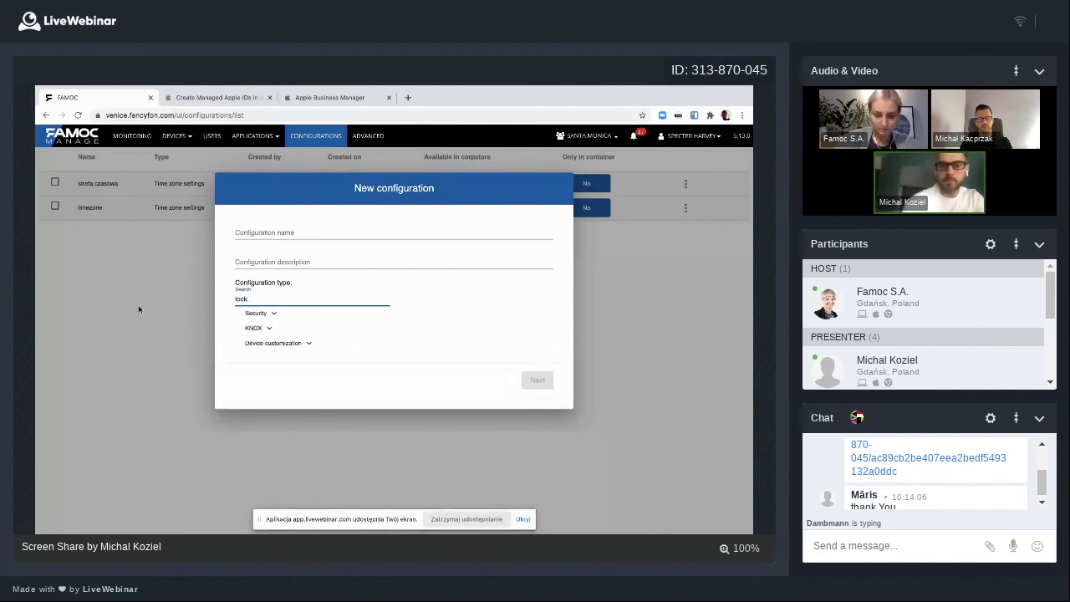
left_click(274, 315)
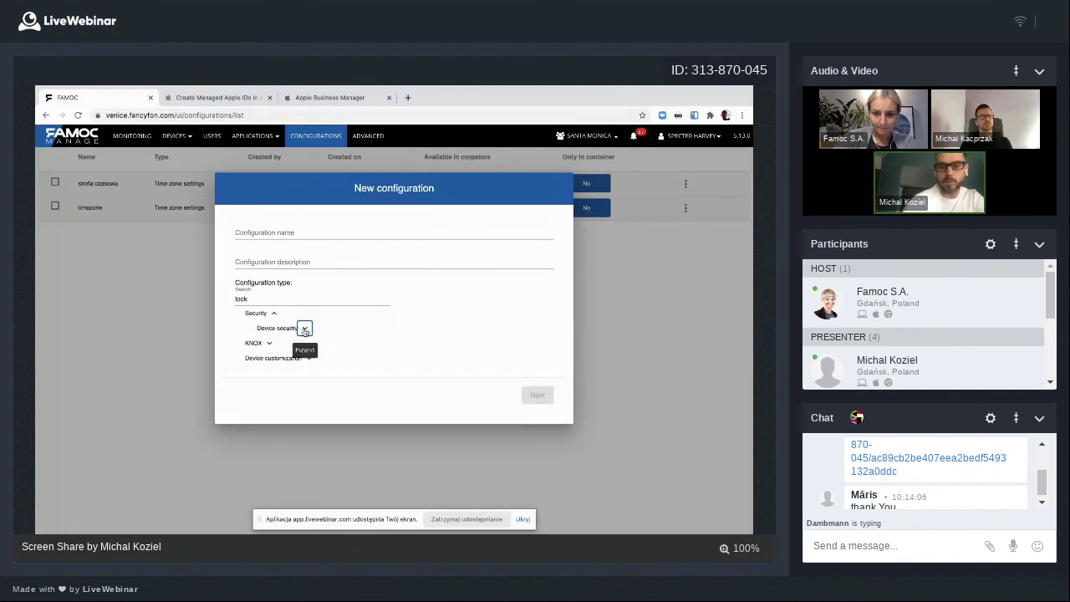
left_click(304, 329)
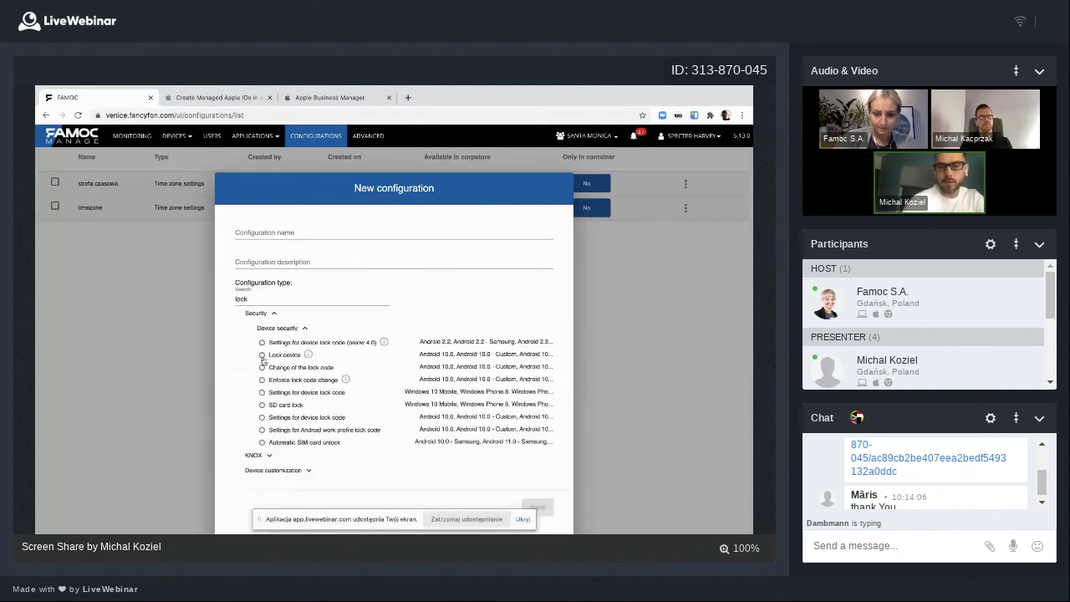
left_click(262, 369)
left_click(263, 418)
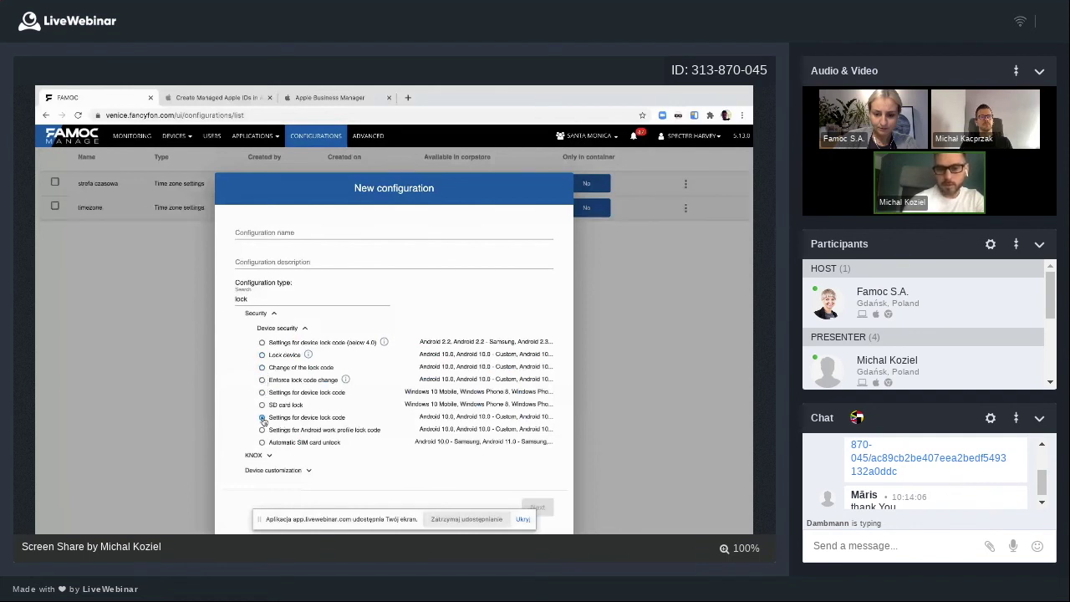
Name the new configuration "lock code" and enter "ios14" as its description
left_click(273, 234)
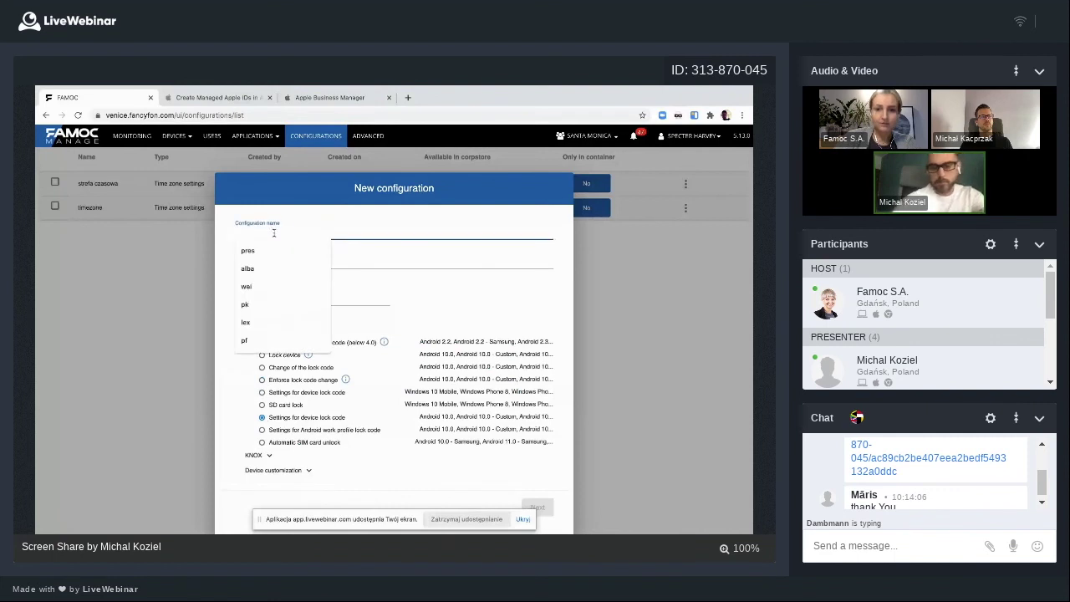
type("l")
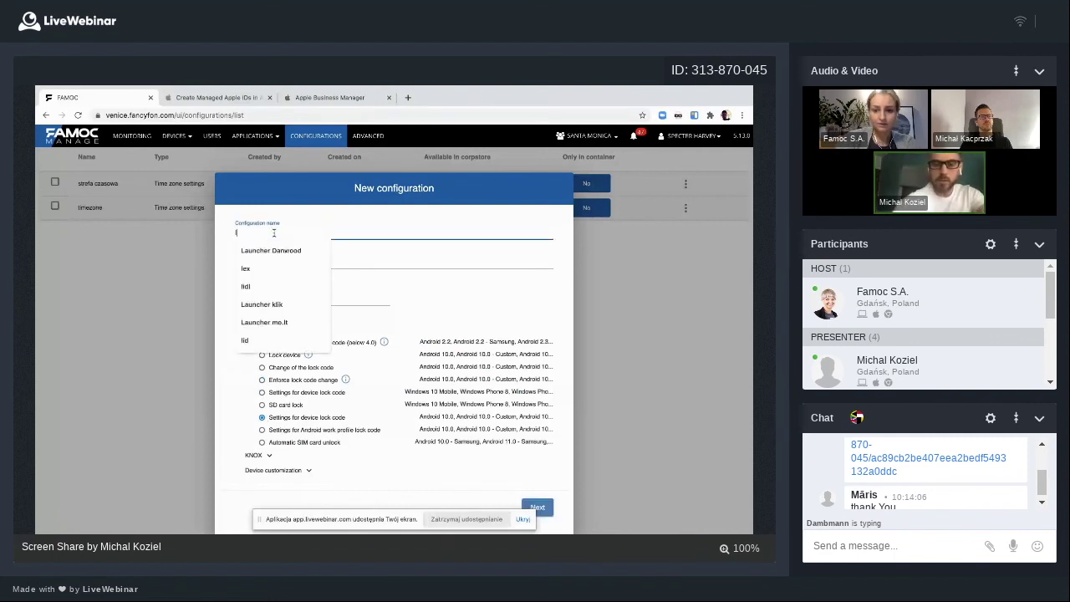
type("ack")
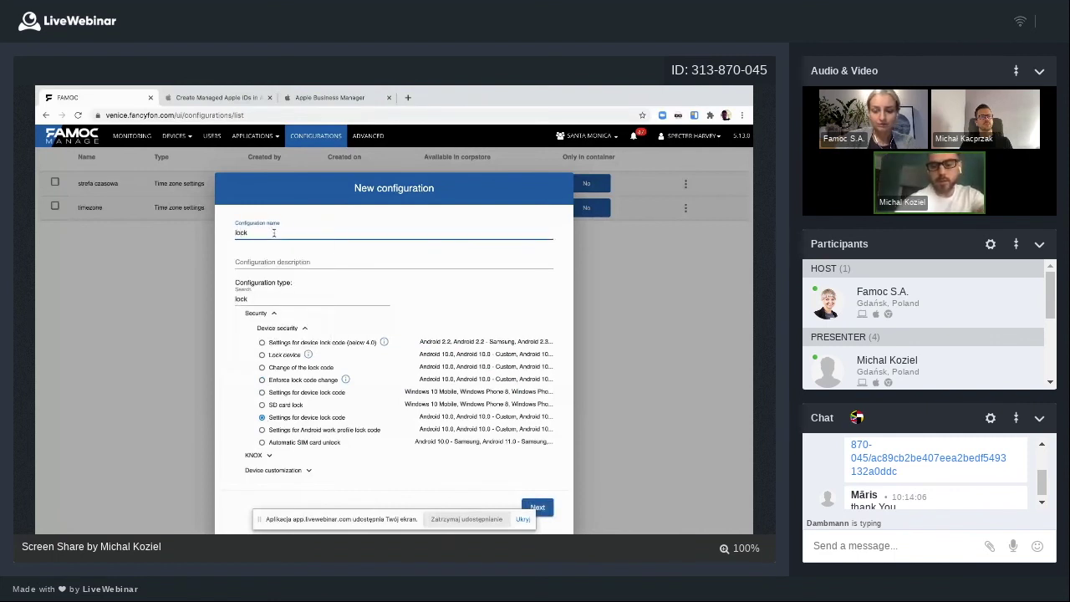
type(" code")
key("Tab")
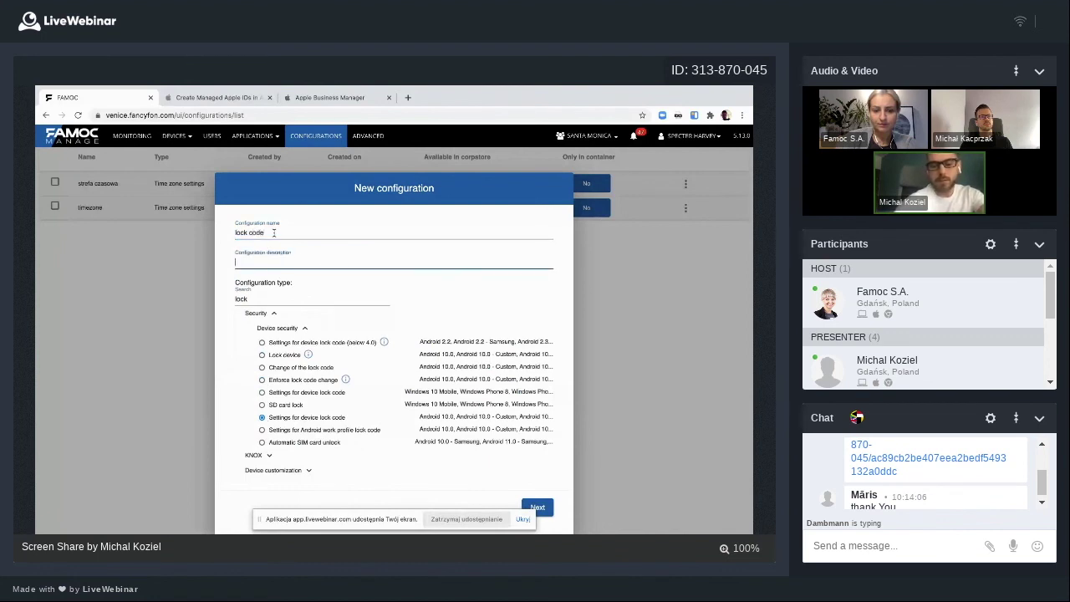
type("ios14")
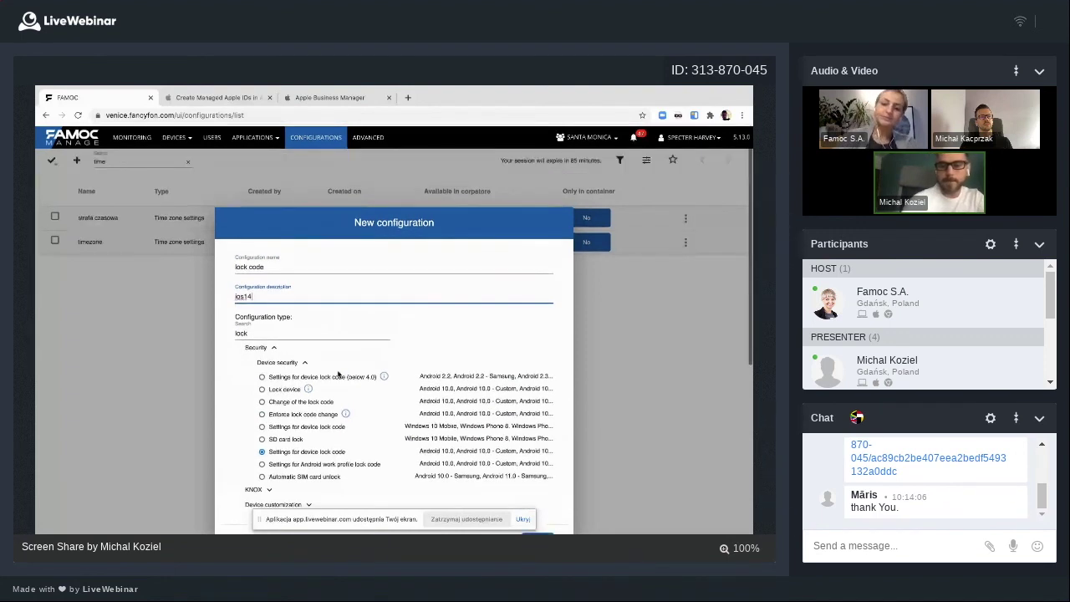
Rename the new configuration "lock code 14", change its description to "android" and continue to its settings
scroll(526, 316, "down", 5)
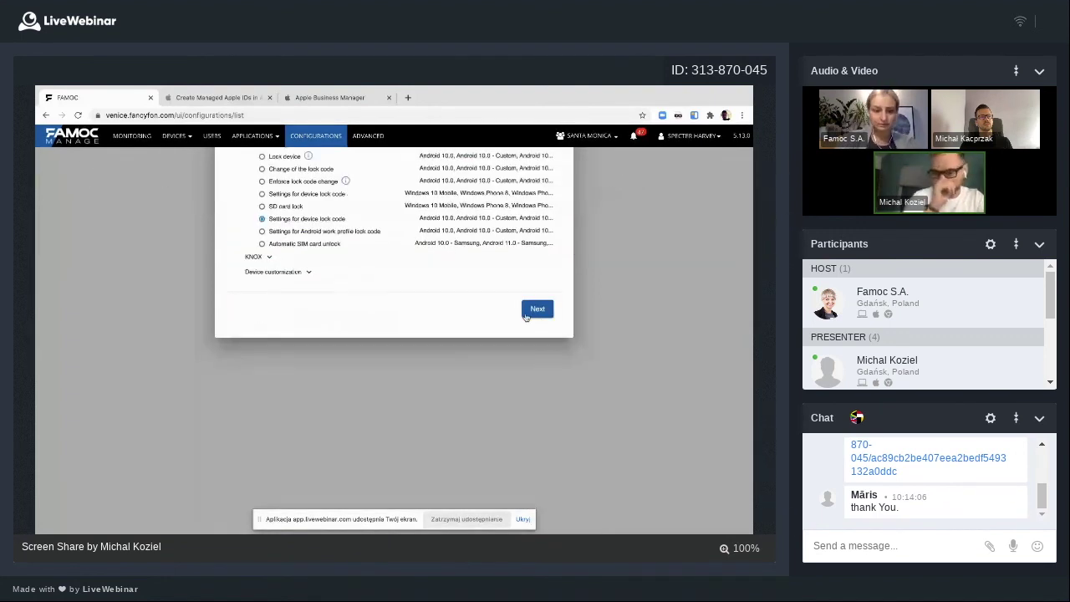
left_click(529, 315)
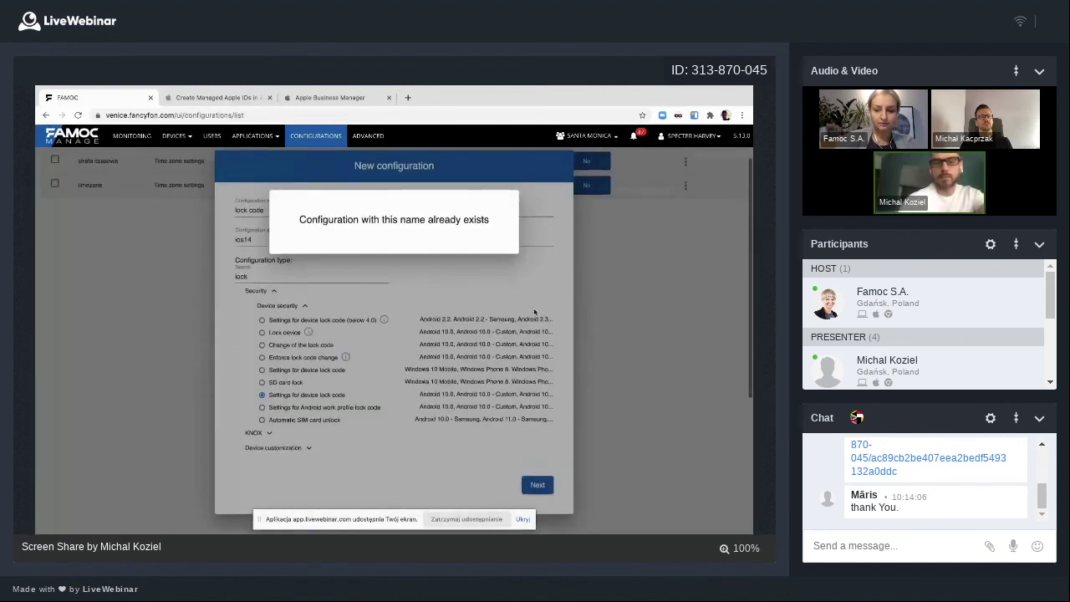
left_click(287, 239)
key("BackSpace")
key("BackSpace")
key("BackSpace")
key("BackSpace")
key("BackSpace")
type("android")
left_click(296, 210)
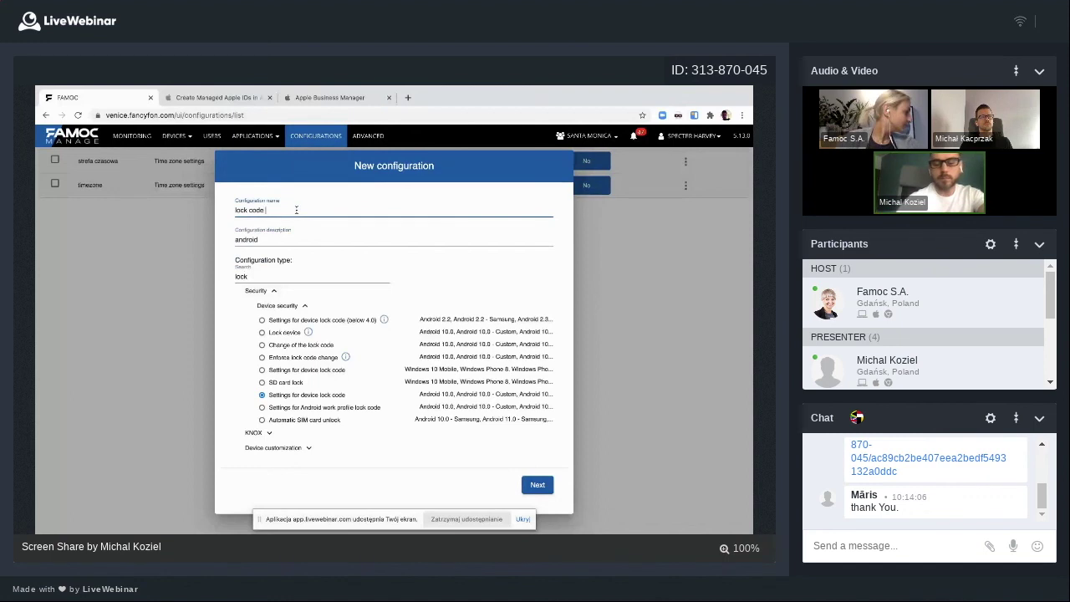
type("14")
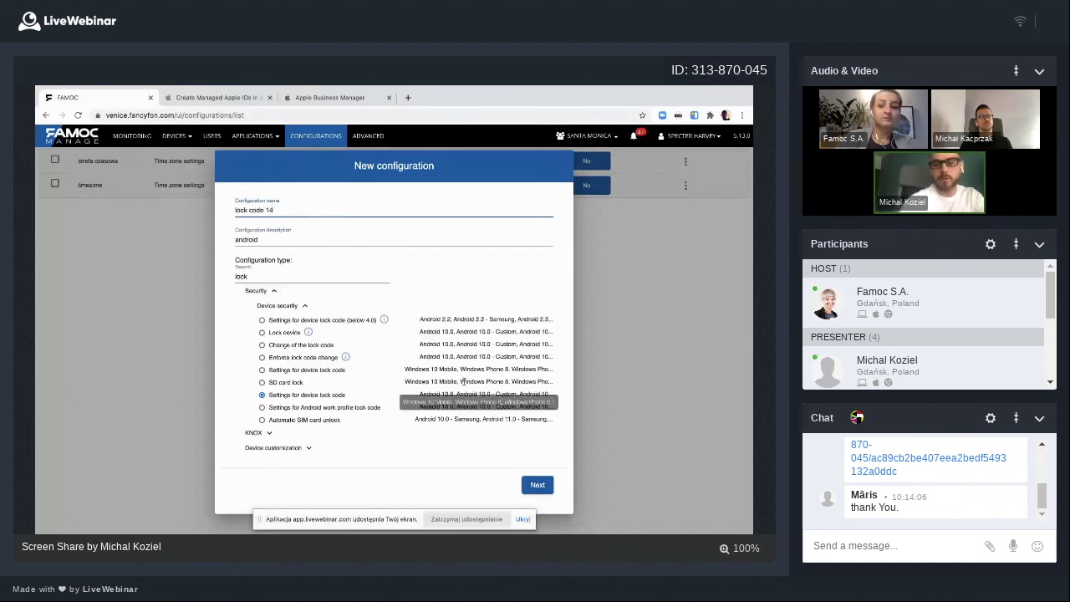
left_click(540, 485)
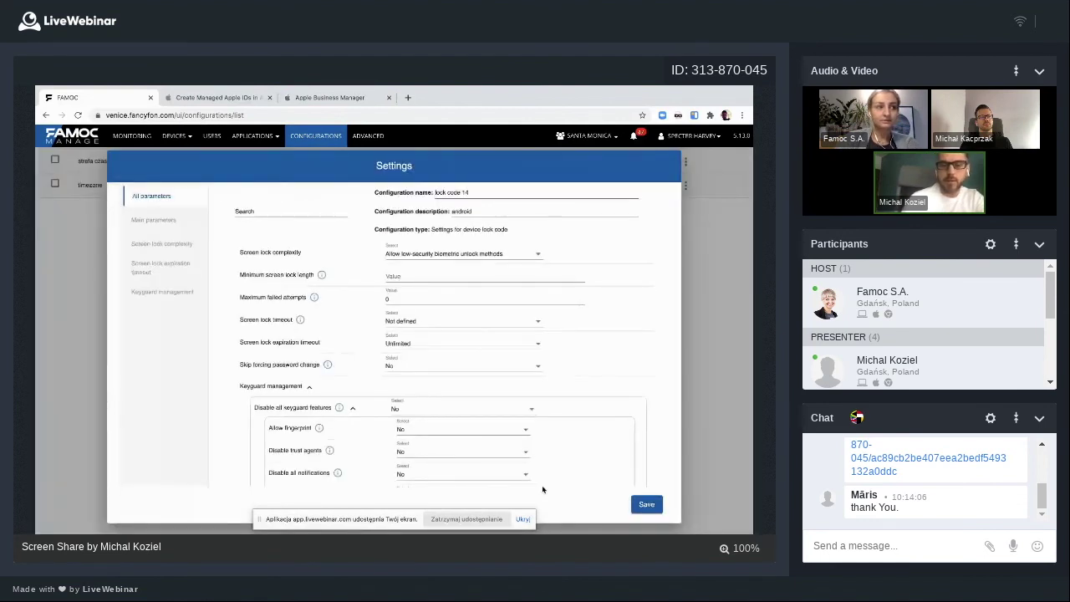
Examine the lock code parameters, including Keyguard management, screen lock timeout and the Main parameters and Screen lock complexity categories
mouse_move(318, 278)
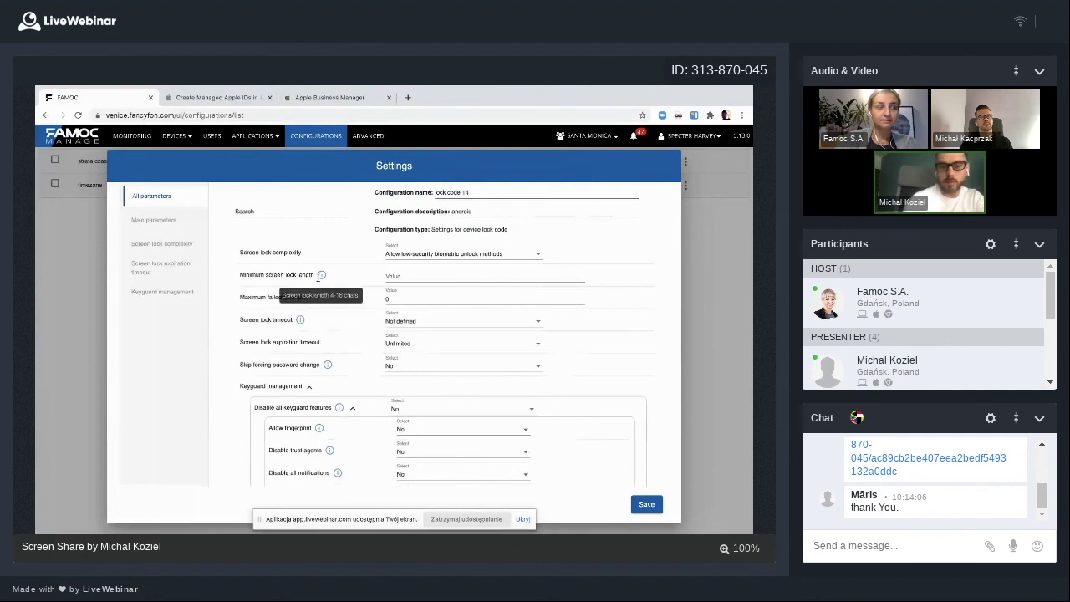
left_click(308, 387)
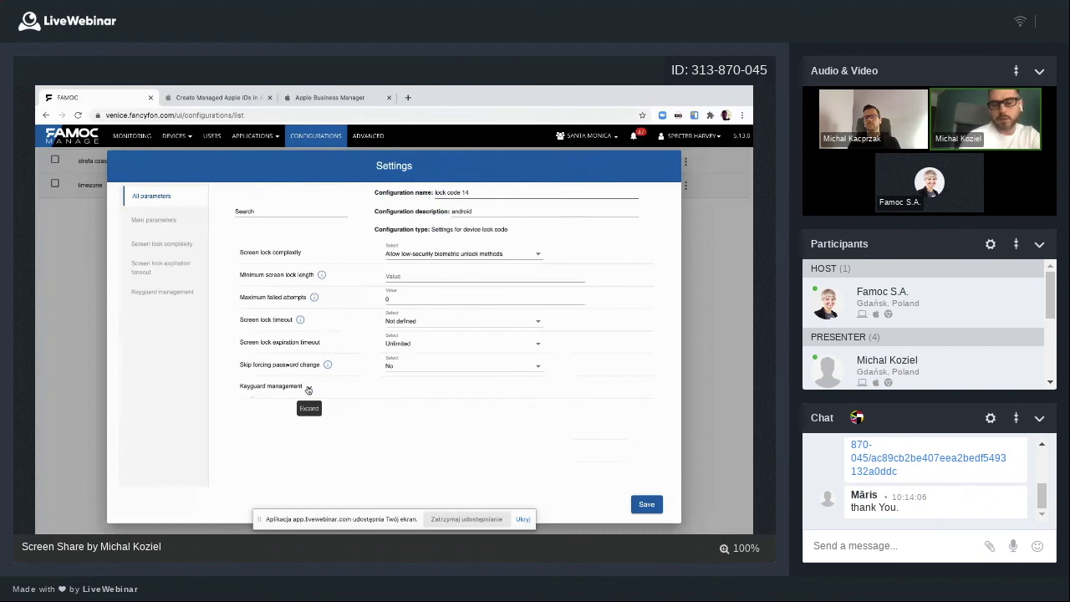
left_click(308, 388)
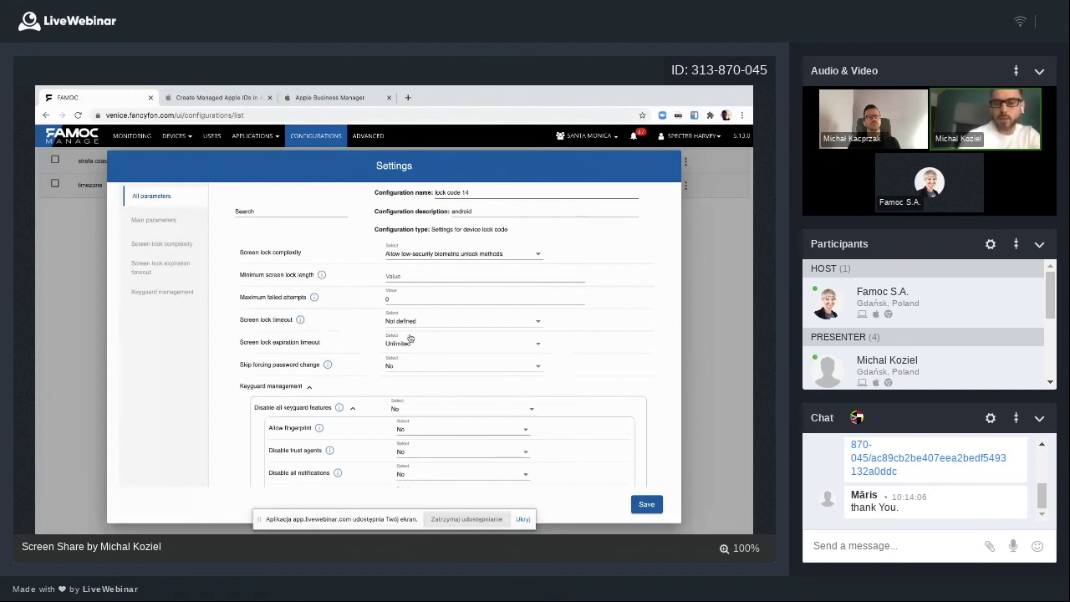
left_click(433, 318)
left_click(433, 319)
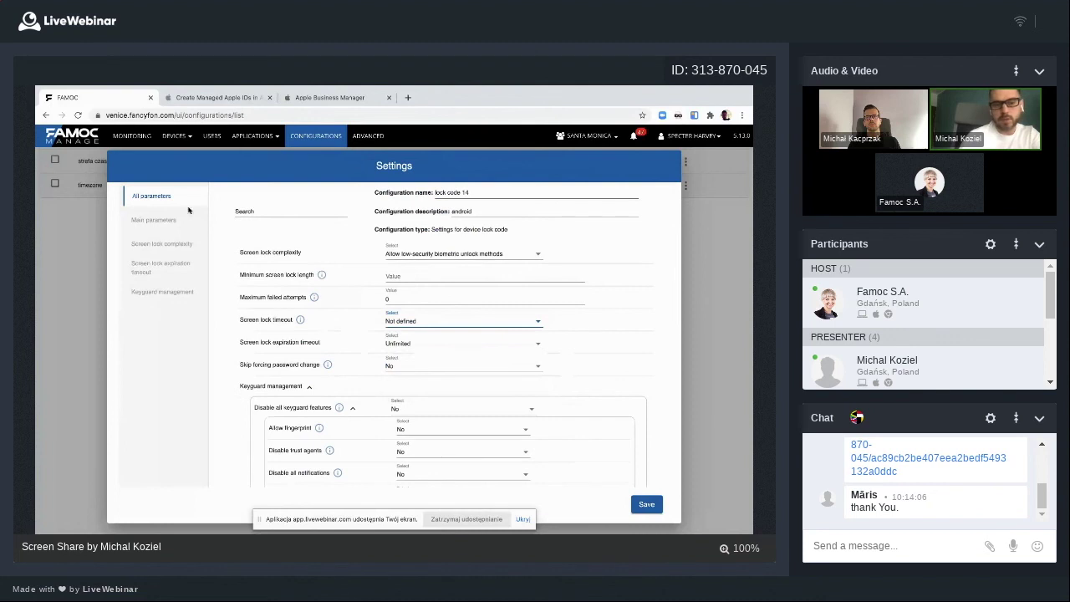
left_click(154, 221)
left_click(163, 244)
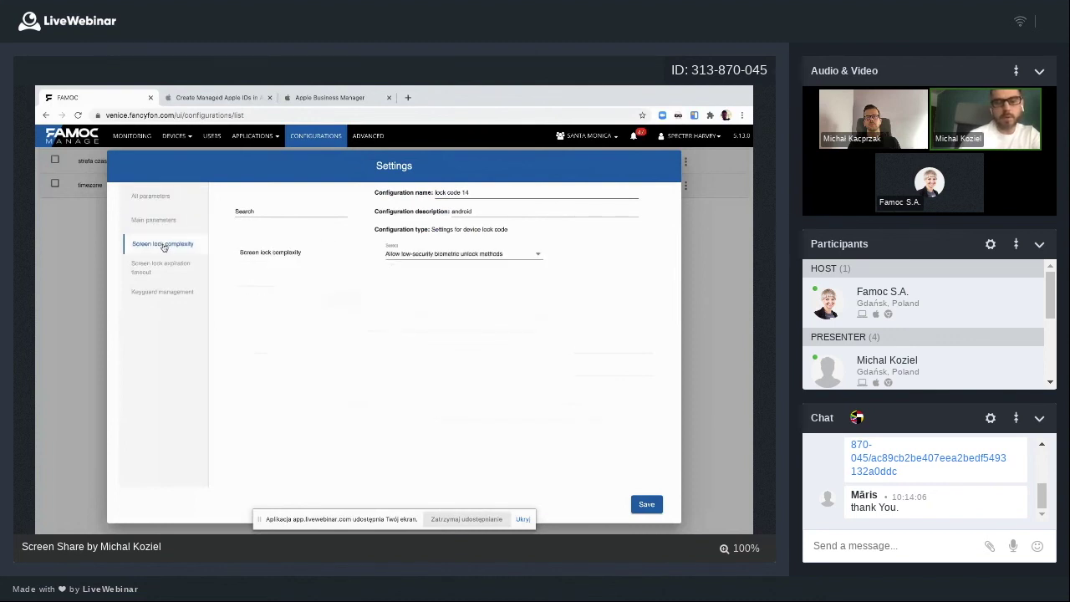
left_click(158, 224)
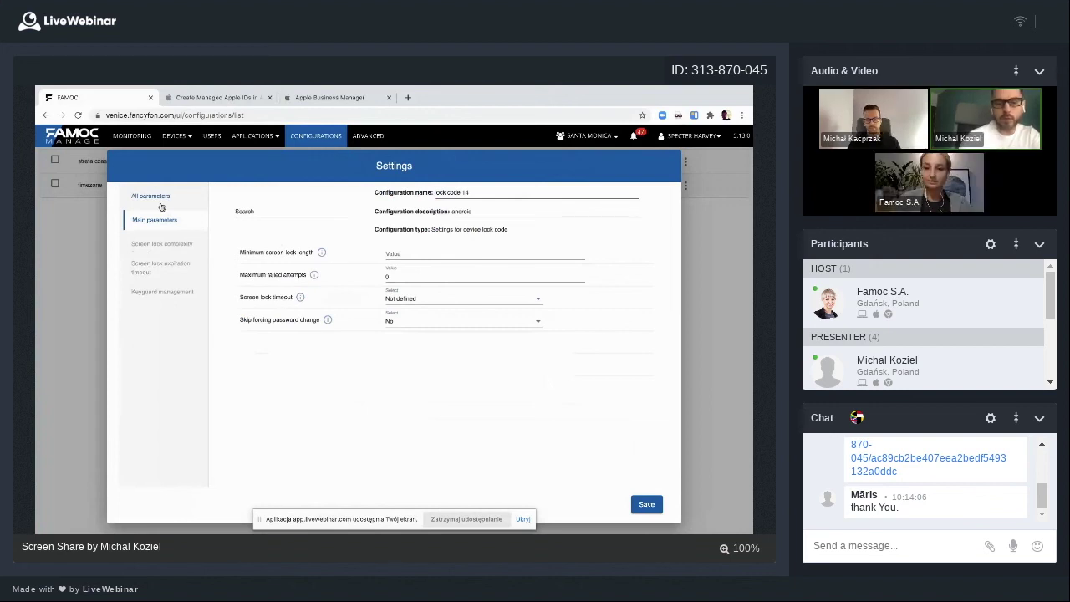
Set the screen lock expiration timeout to Limited, check its sub-parameter hints and dismiss the settings without saving
left_click(160, 266)
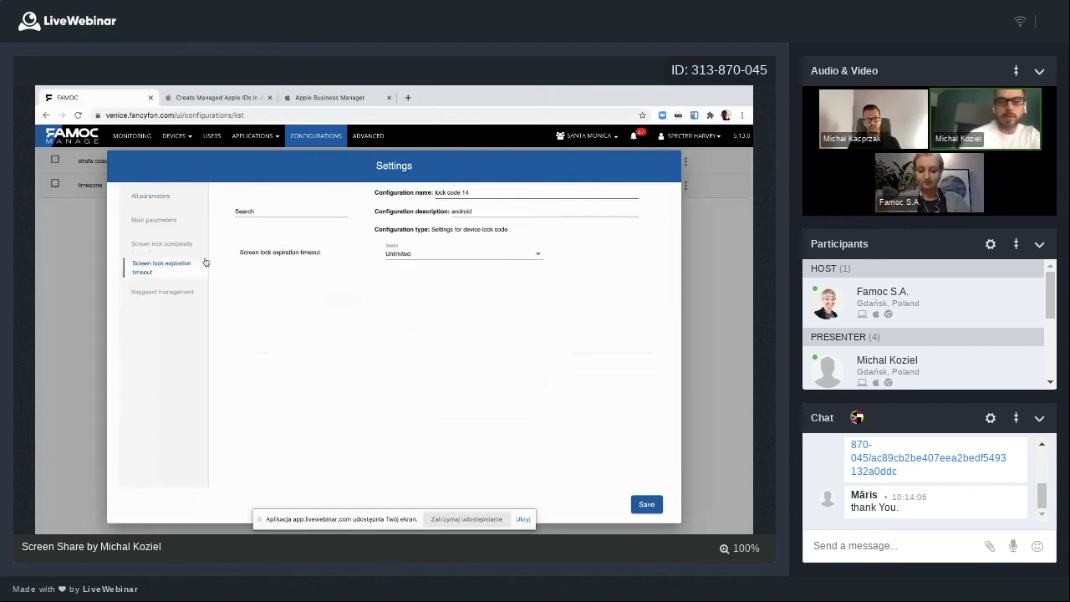
left_click(427, 259)
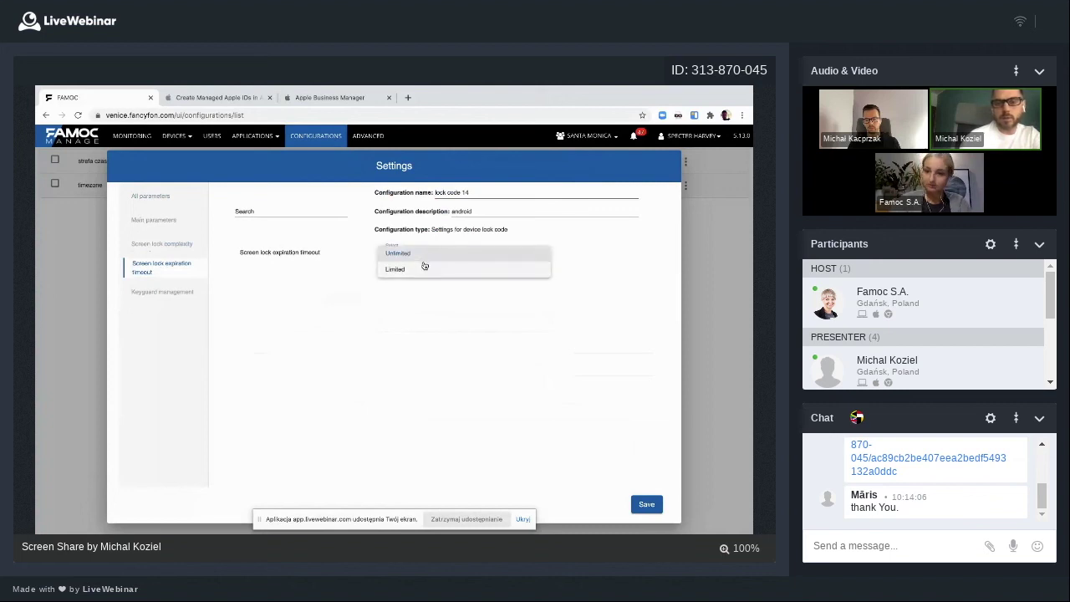
left_click(419, 269)
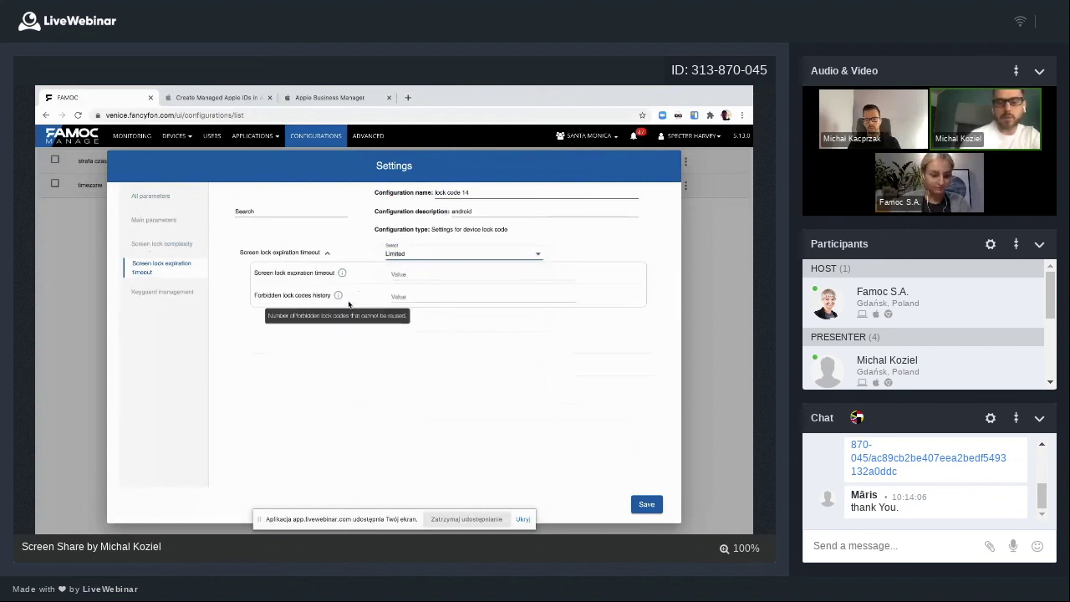
mouse_move(342, 273)
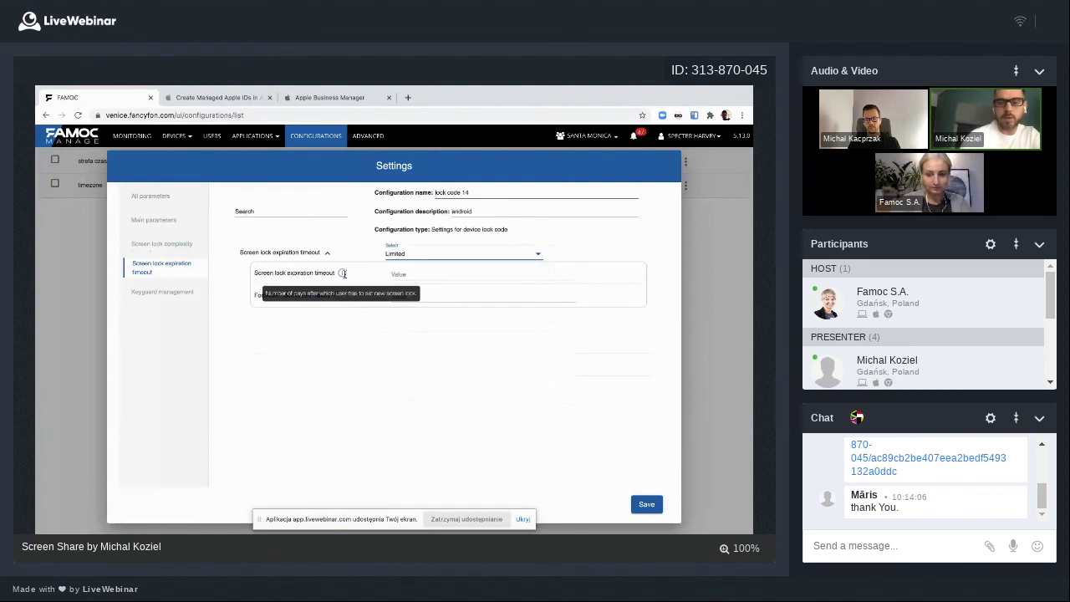
left_click(169, 201)
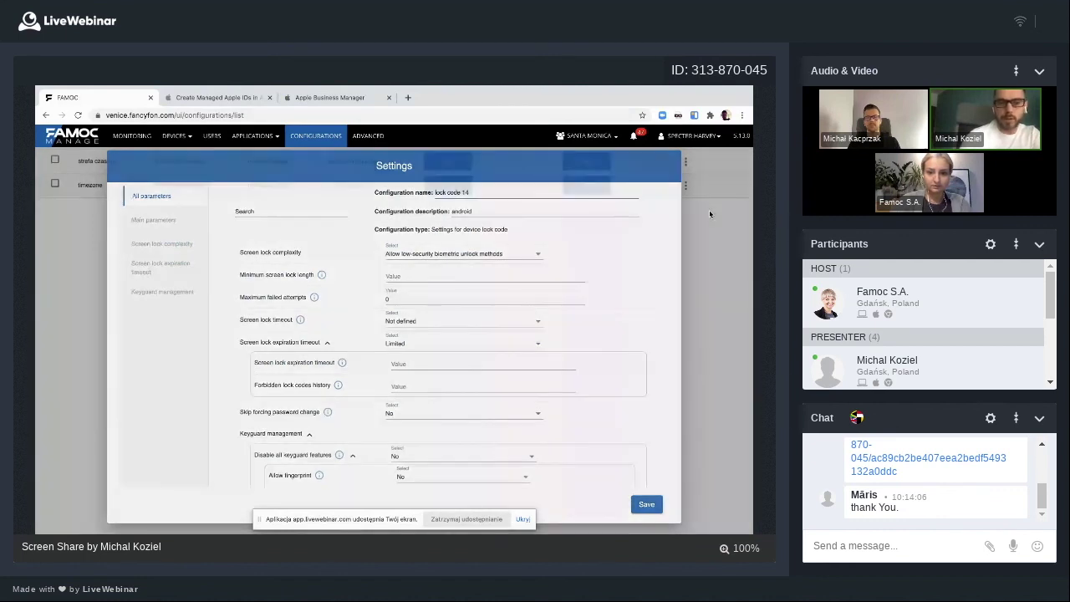
left_click(709, 213)
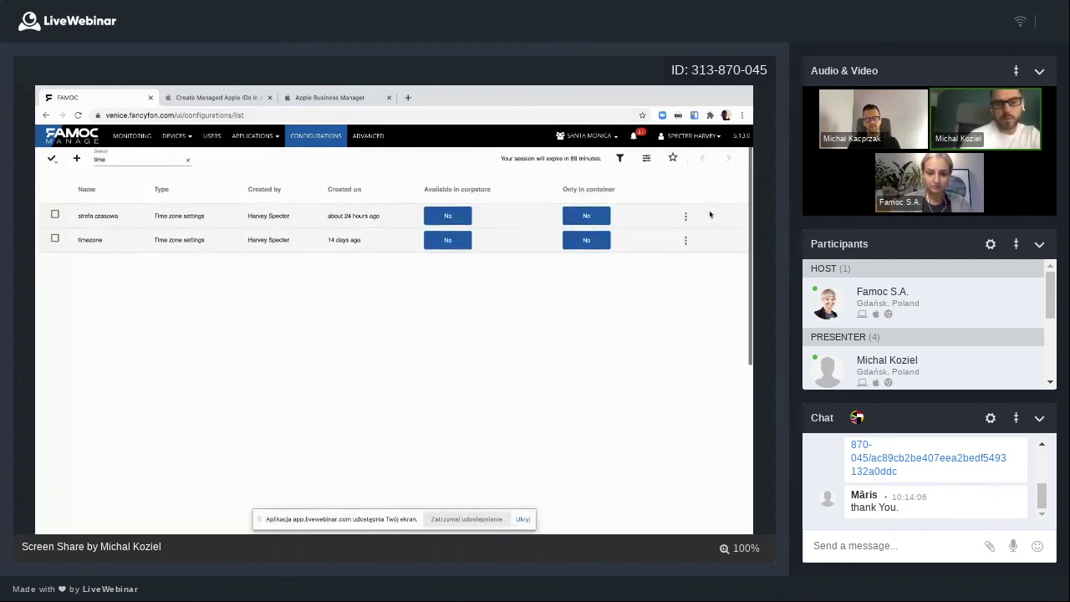
Select the timezone configuration and open the Detach policies assignment action for it
left_click(218, 240)
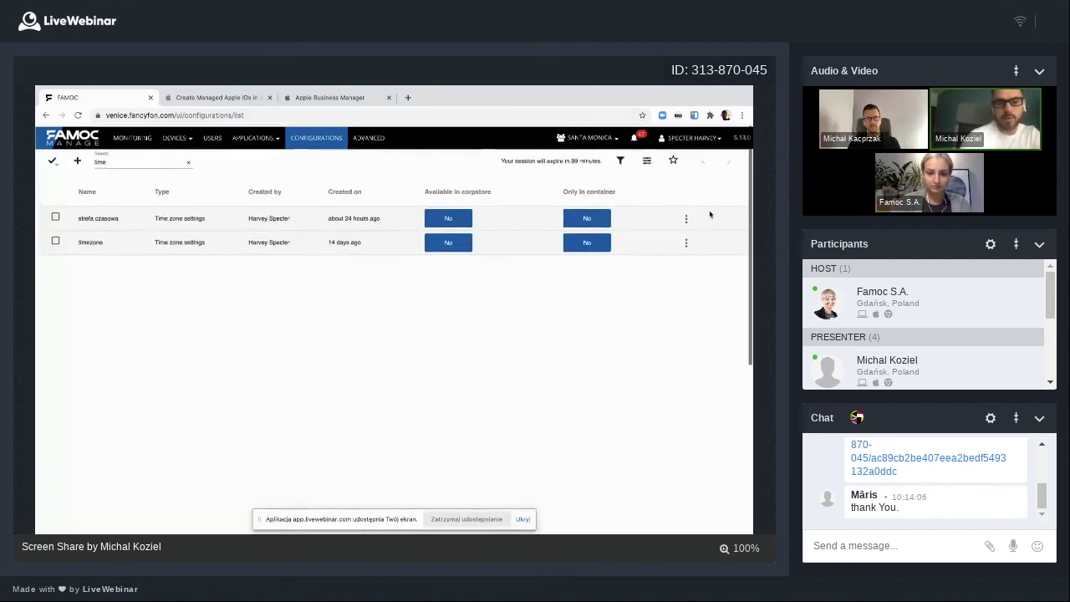
left_click(264, 160)
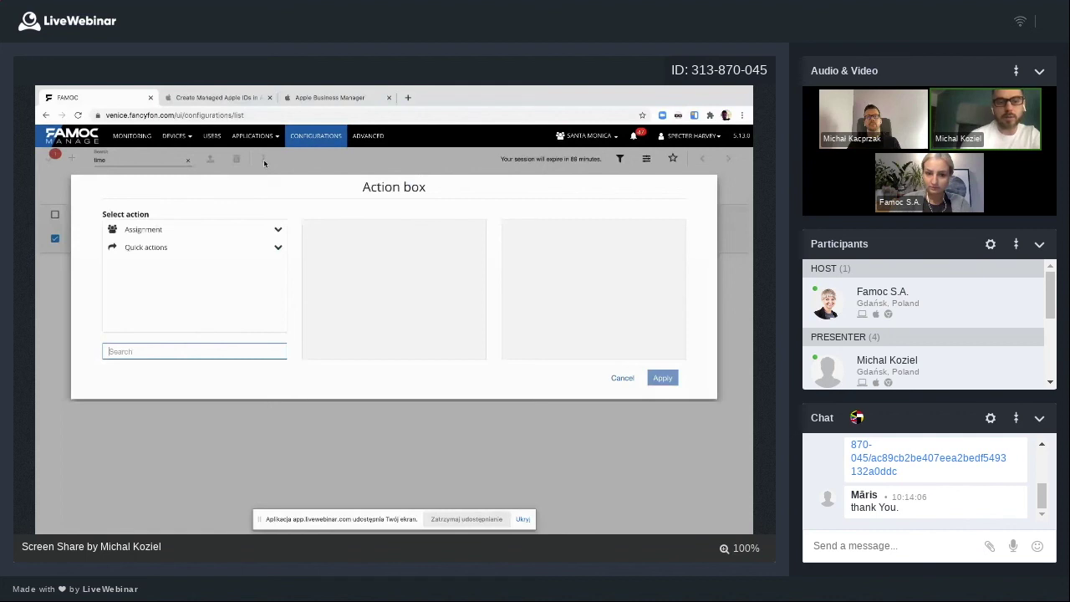
left_click(167, 229)
scroll(176, 274, "down", 2)
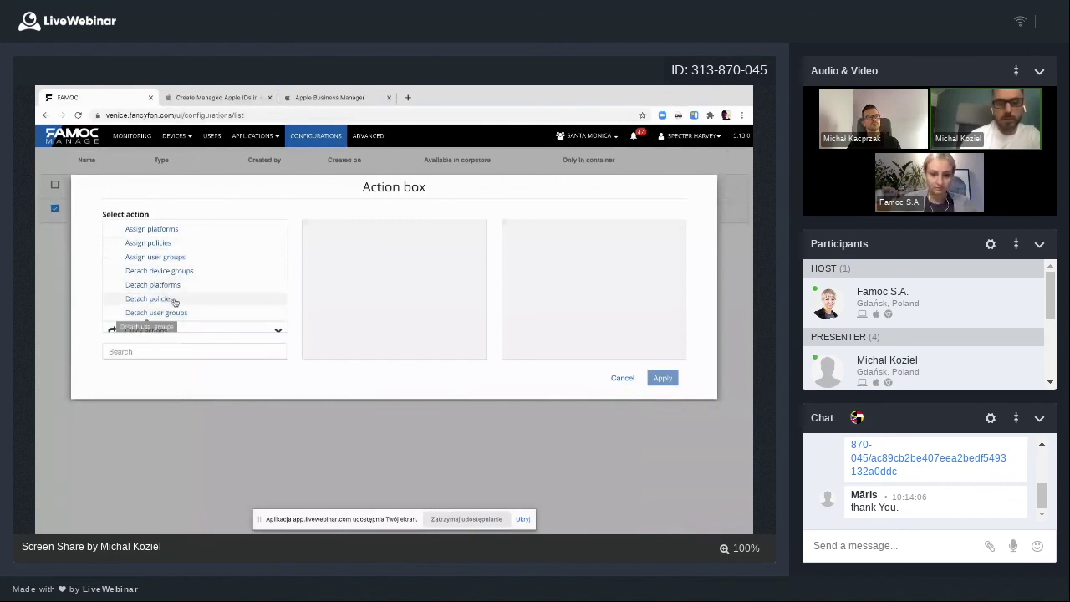
left_click(175, 300)
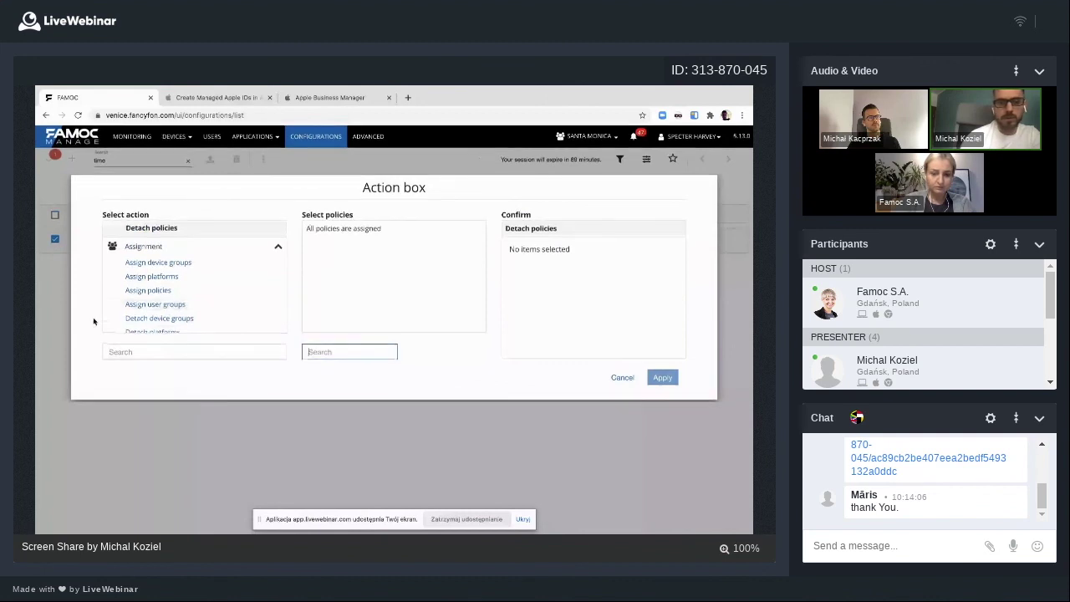
Choose Assign policies instead and apply "test policy" to the timezone configuration
left_click(148, 290)
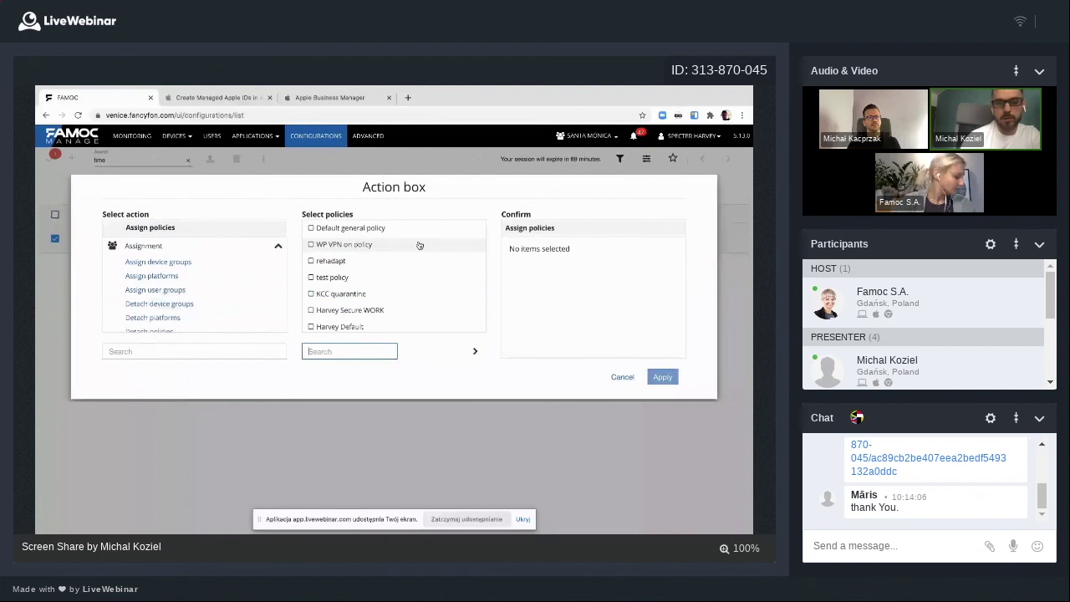
left_click(418, 278)
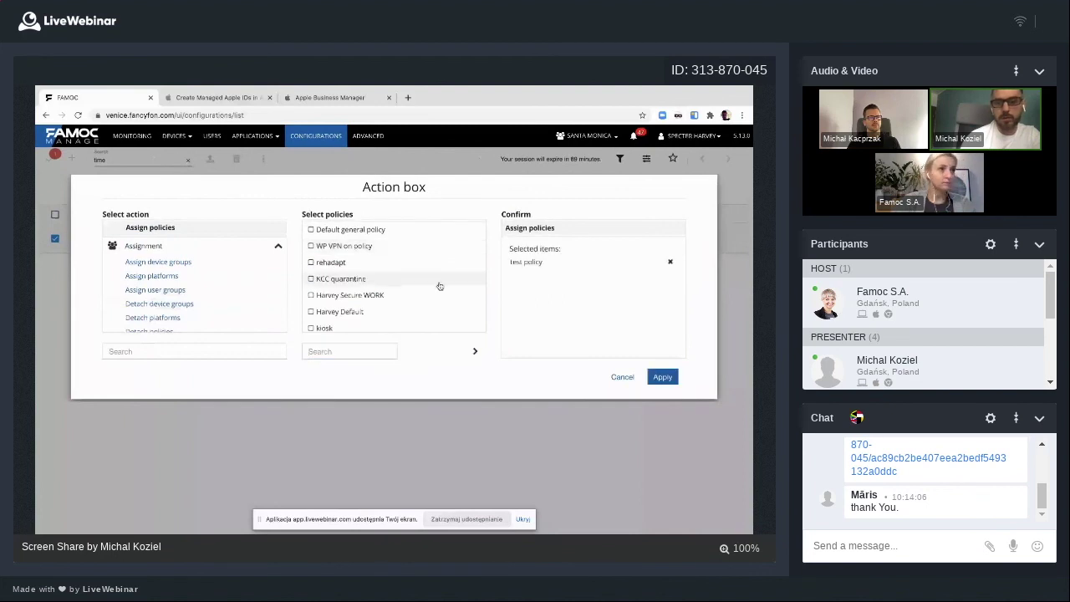
left_click(657, 377)
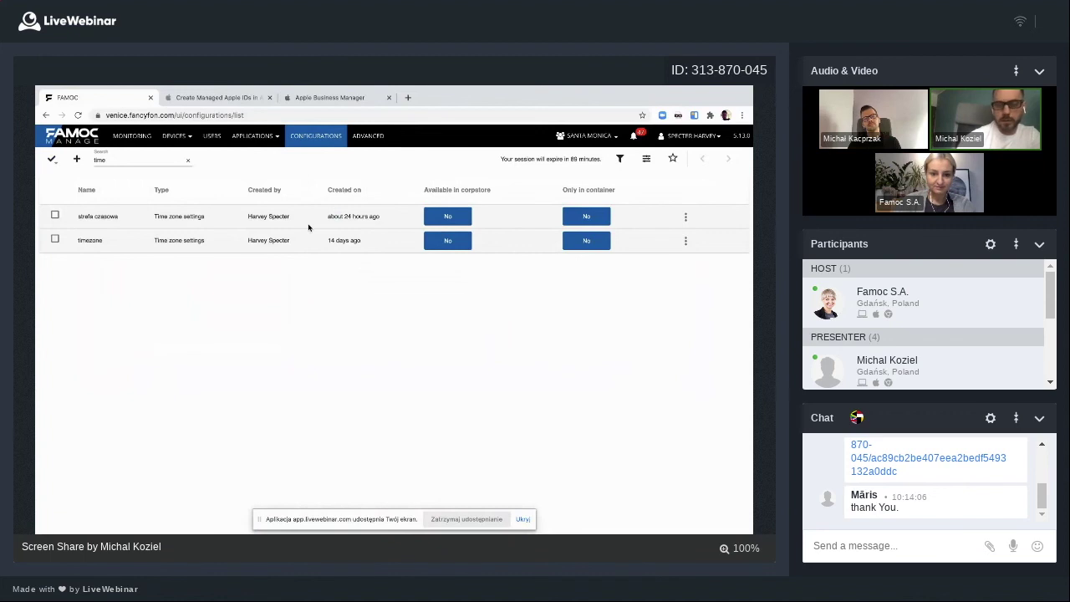
Switch from the browser back to the presentation slides
key("ctrl+Left")
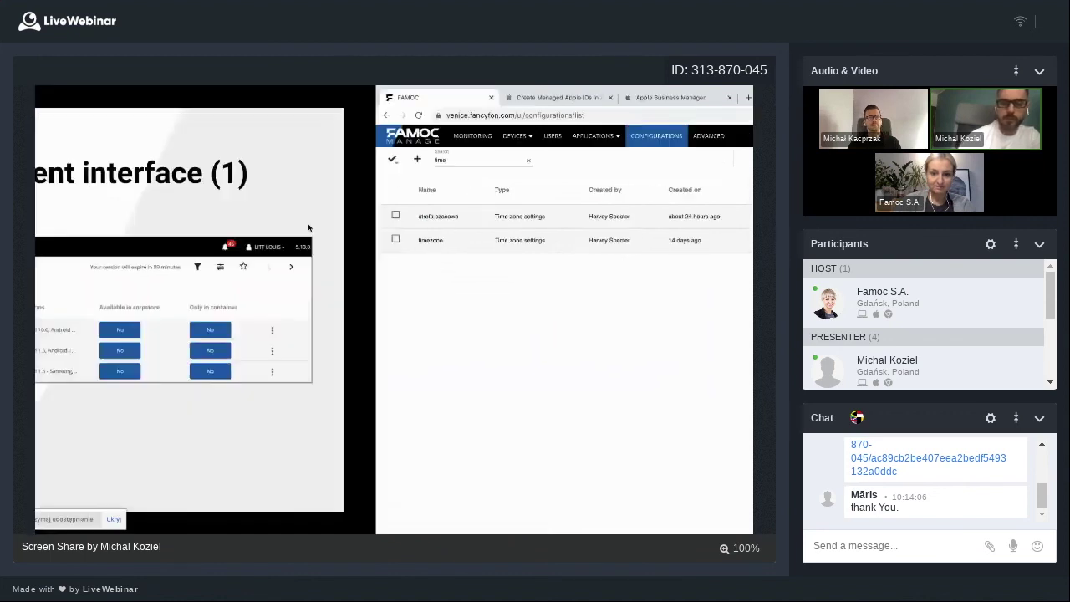